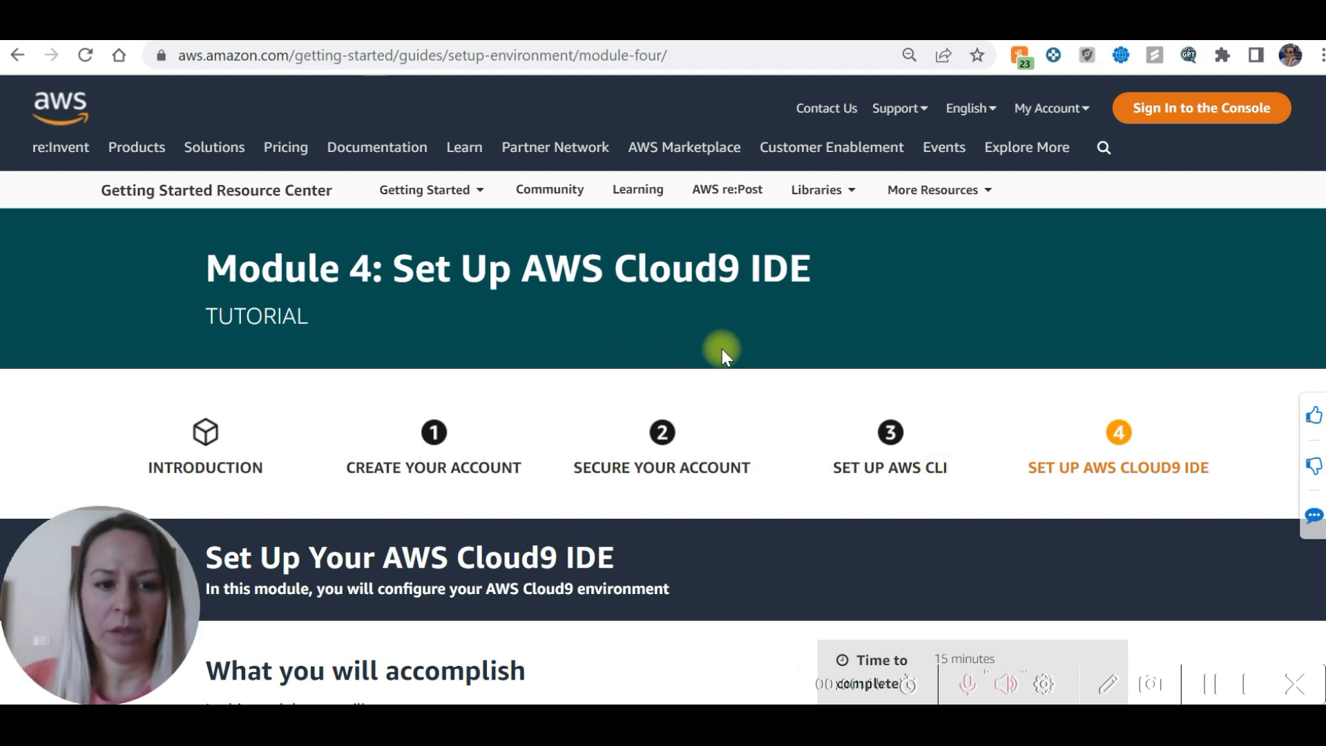
# Step: Read the Module 4 tutorial overview, including its goals, time to complete and module requirements
pyautogui.scroll(-5, 820, 337)
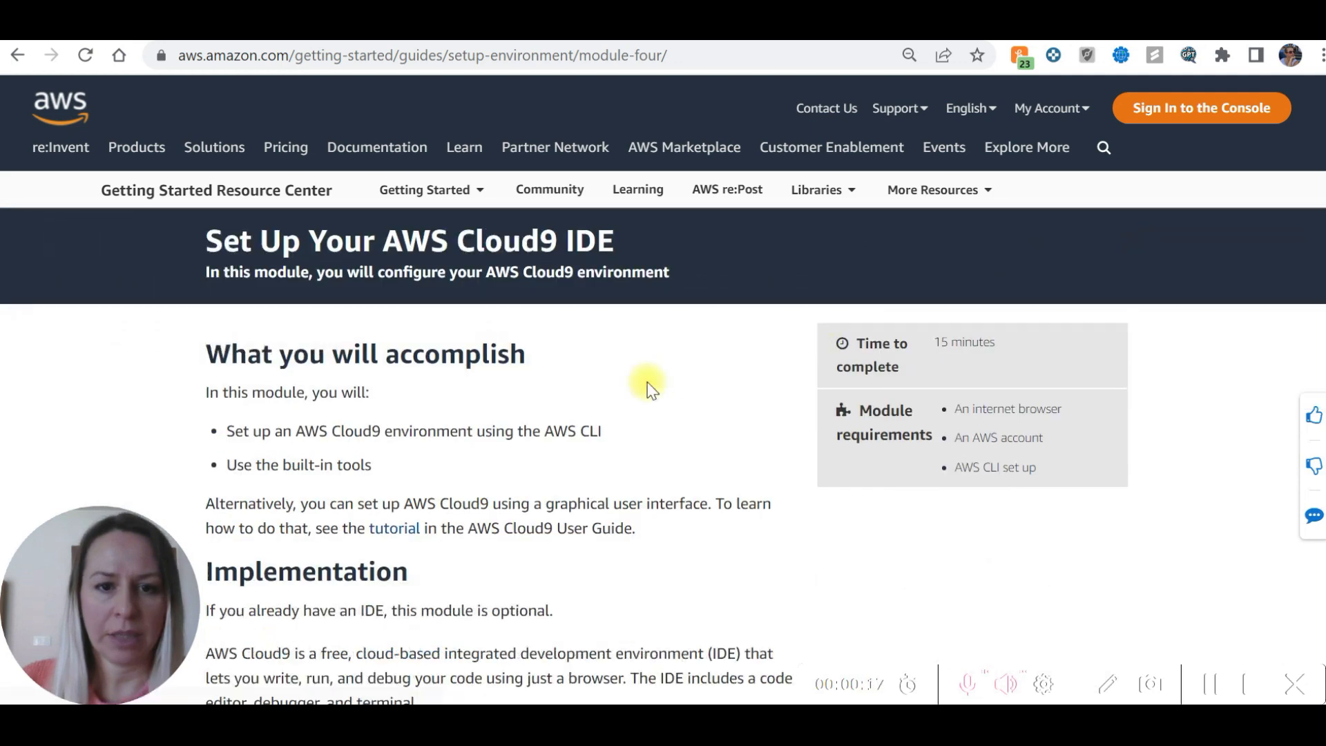
pyautogui.scroll(-2, 711, 376)
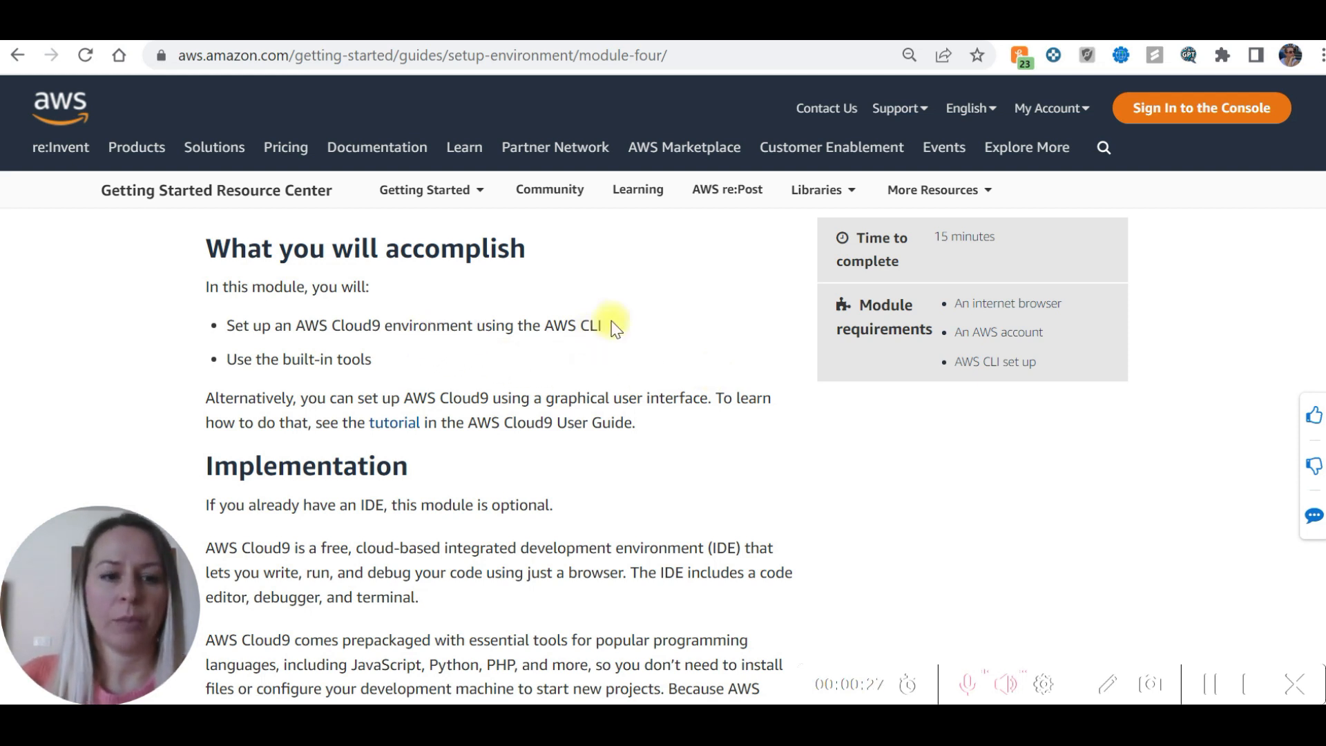
pyautogui.moveTo(610, 326); pyautogui.dragTo(542, 329)
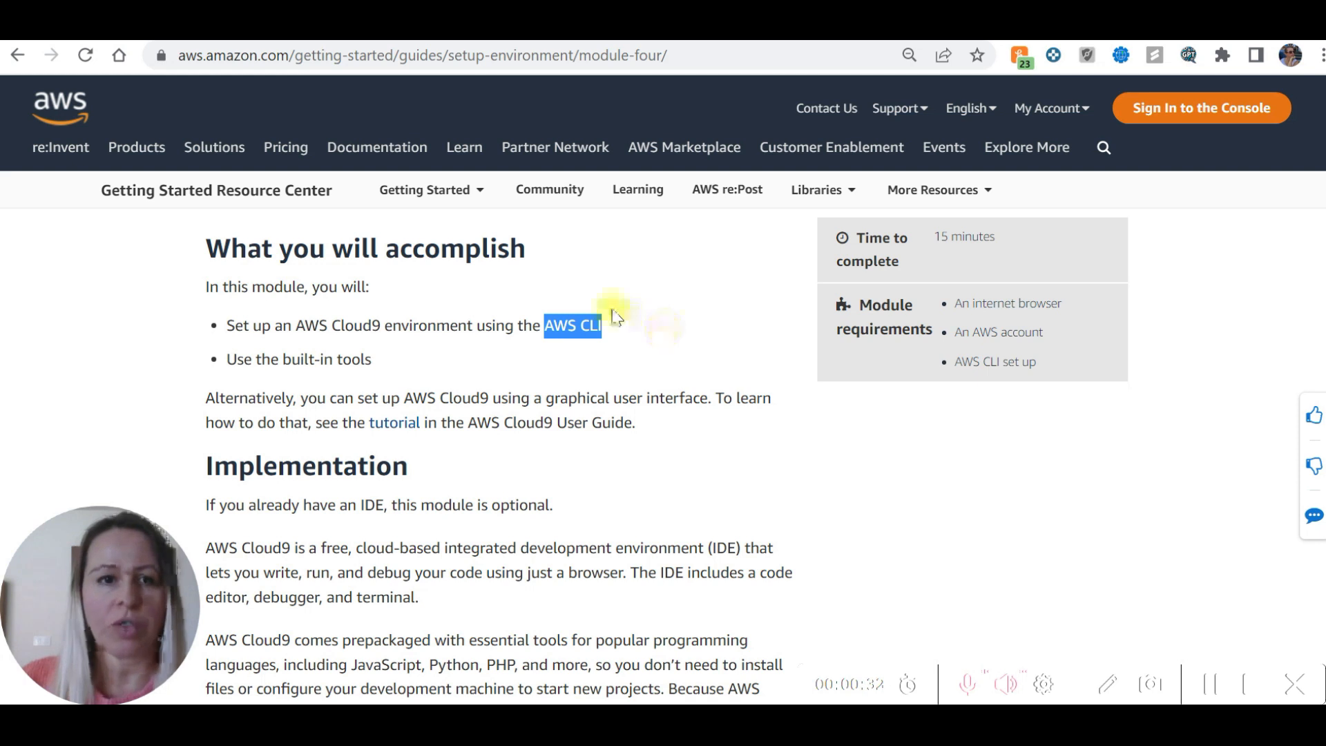
pyautogui.moveTo(612, 331); pyautogui.dragTo(543, 330)
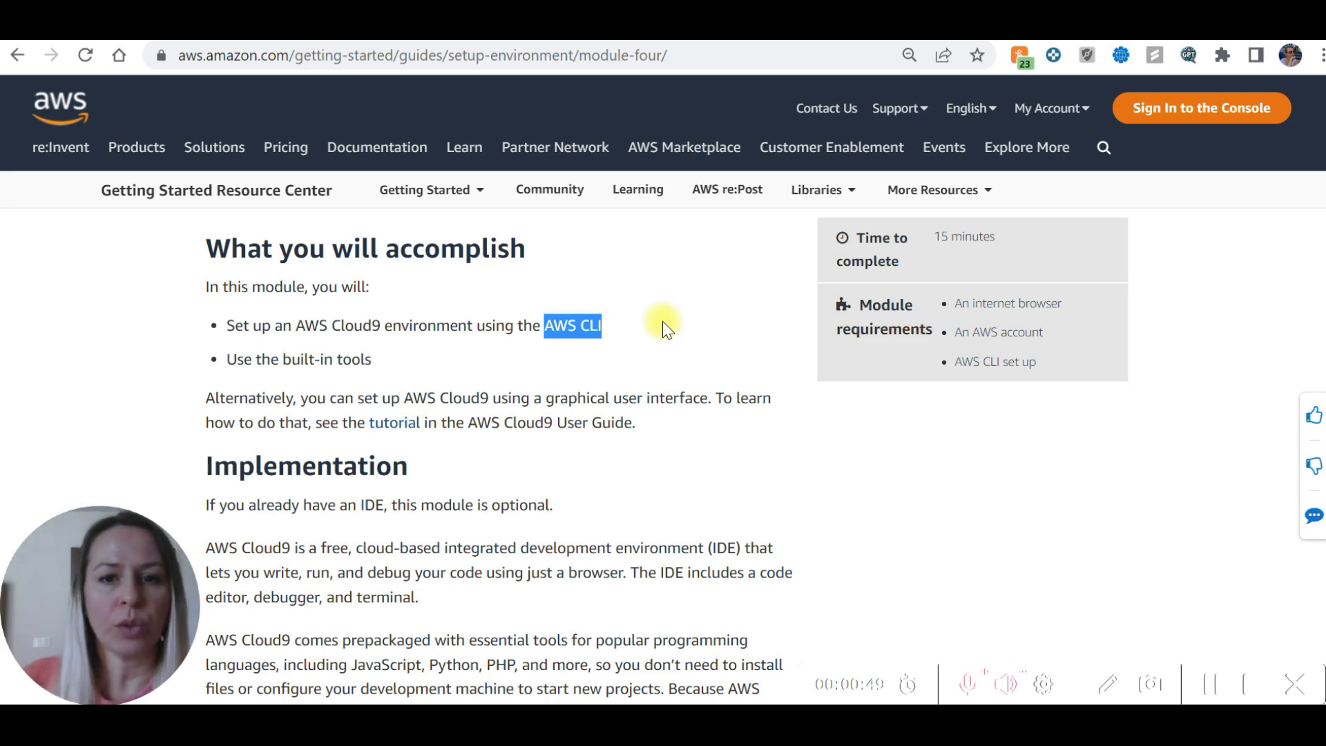
pyautogui.scroll(5, 661, 321)
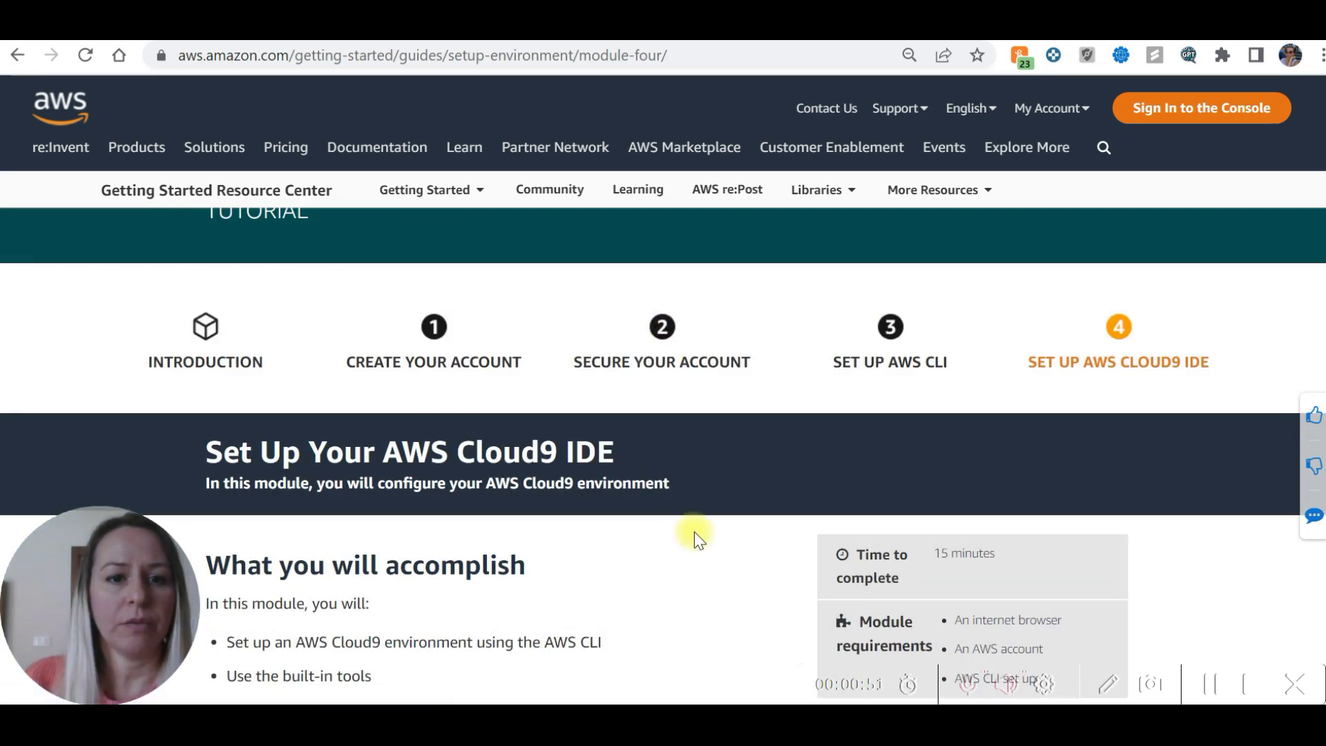
pyautogui.scroll(2, 694, 531)
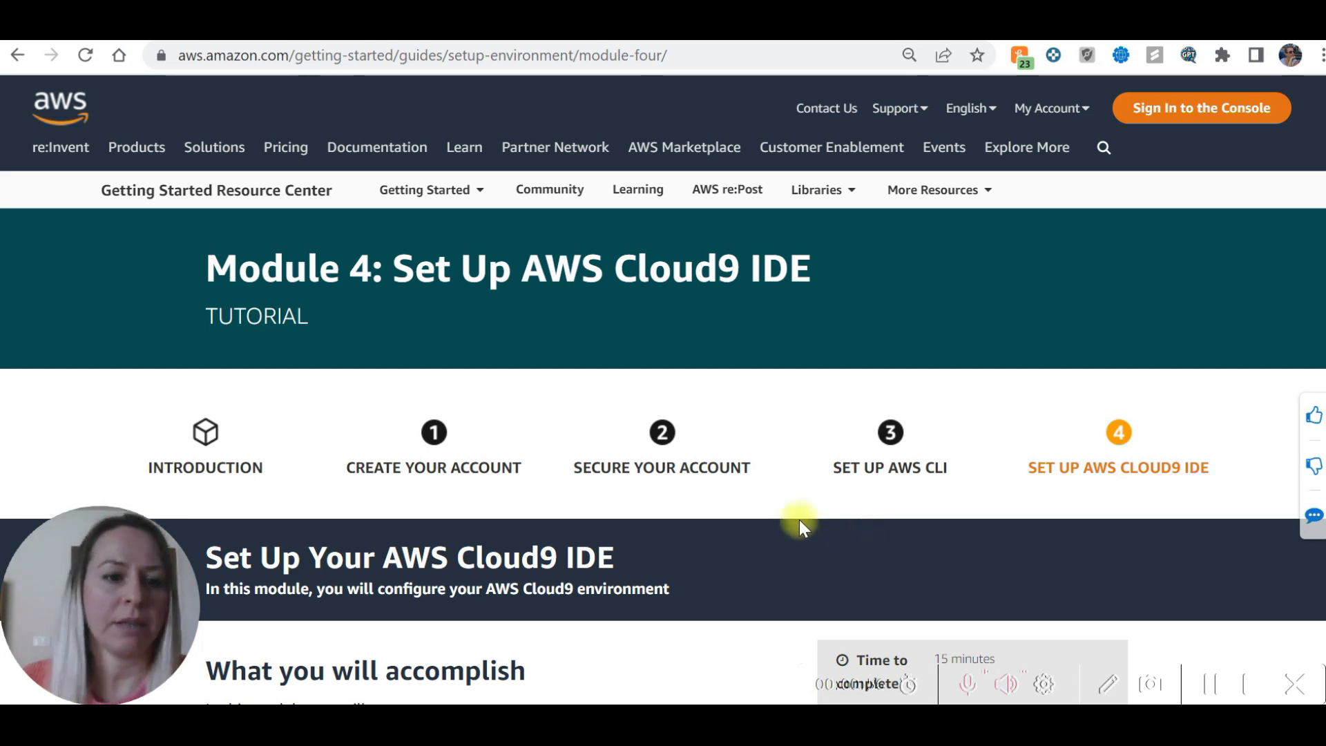
pyautogui.scroll(-3, 795, 520)
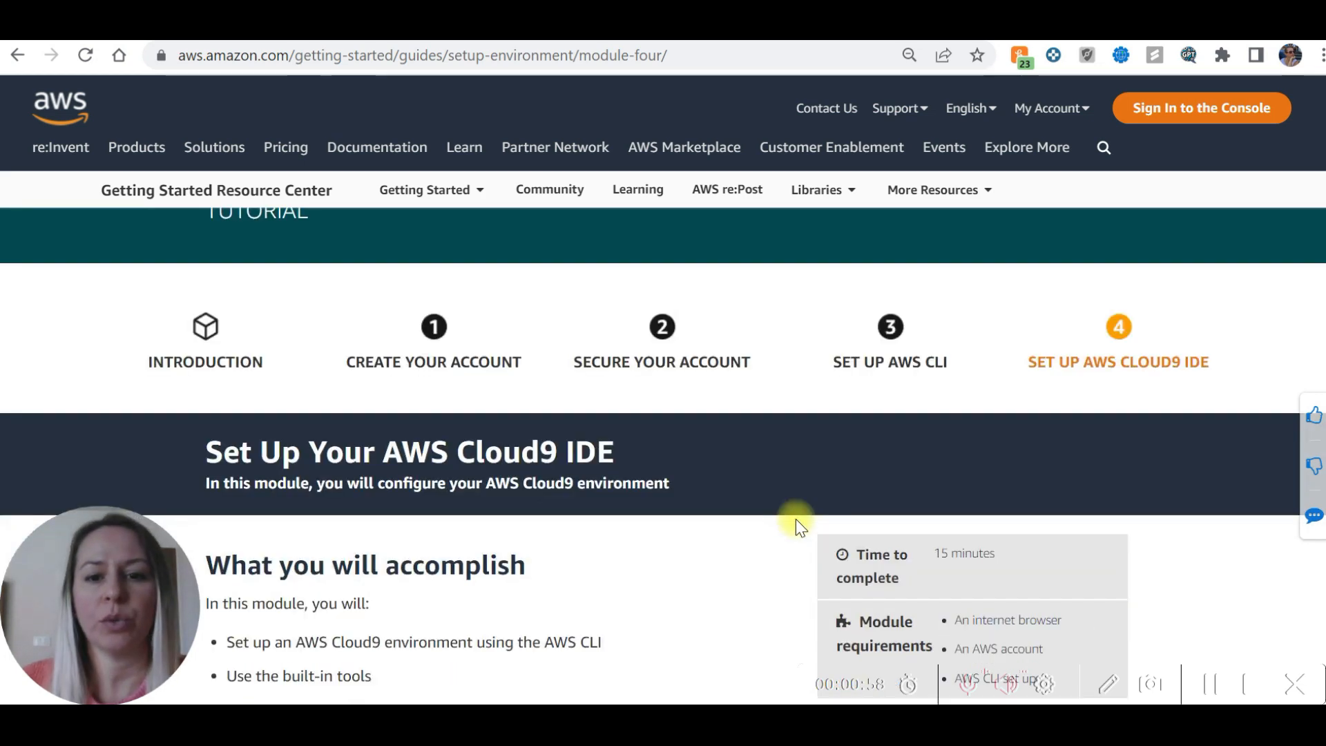
pyautogui.scroll(-2, 795, 520)
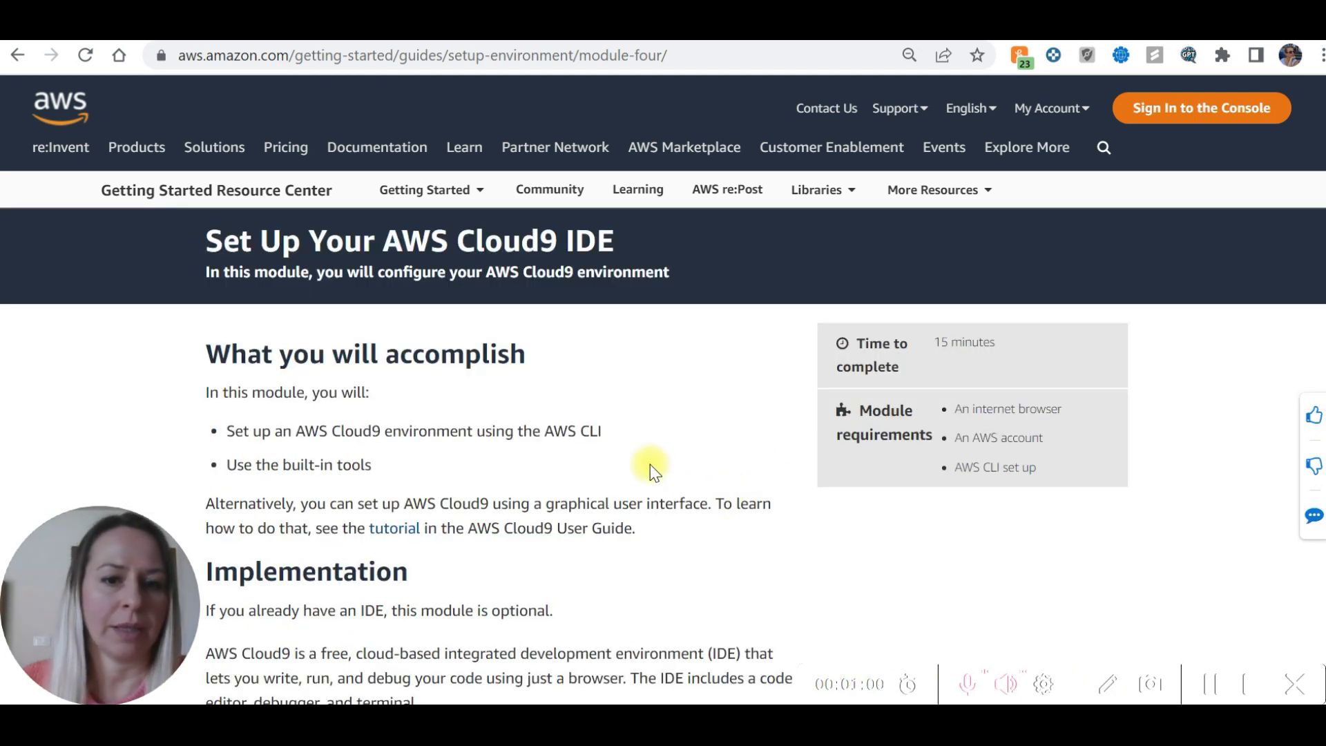
pyautogui.scroll(-2, 614, 486)
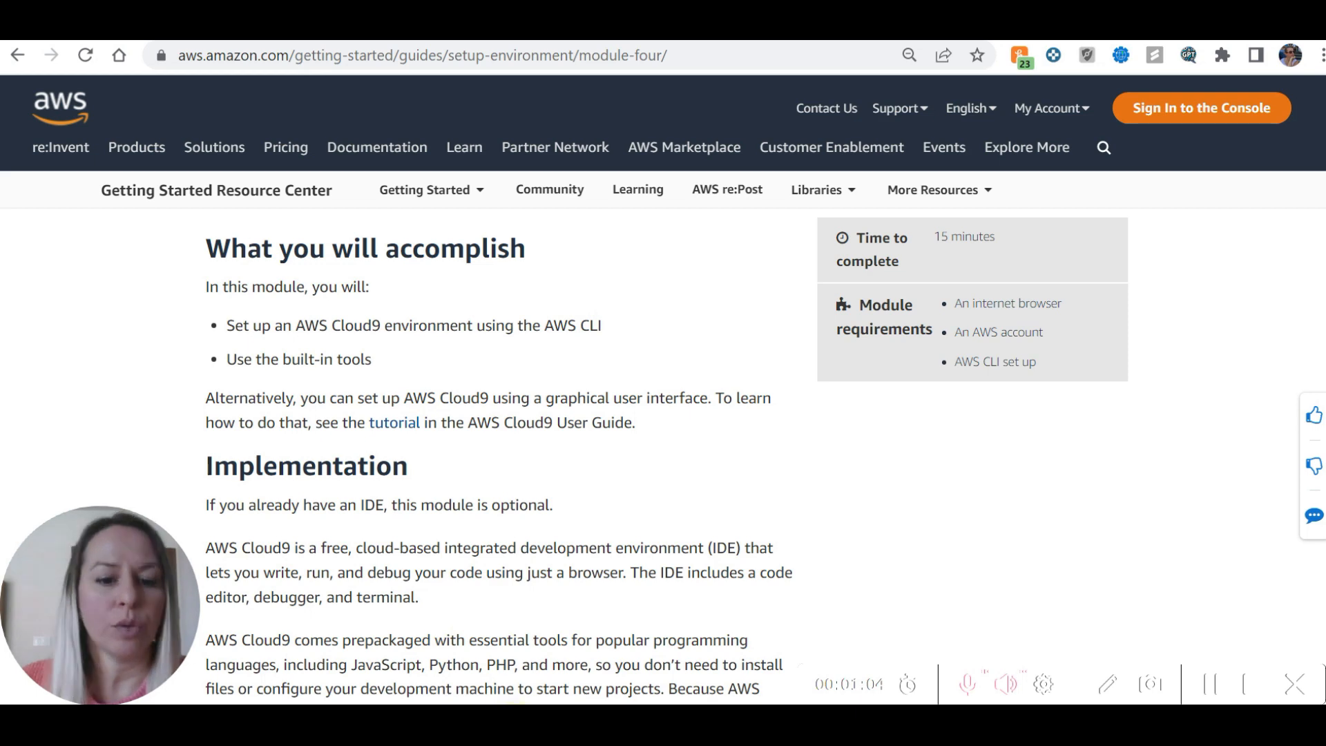
# Step: Search Windows for cmd to locate the Command Prompt application, and close the search
pyautogui.press('super')
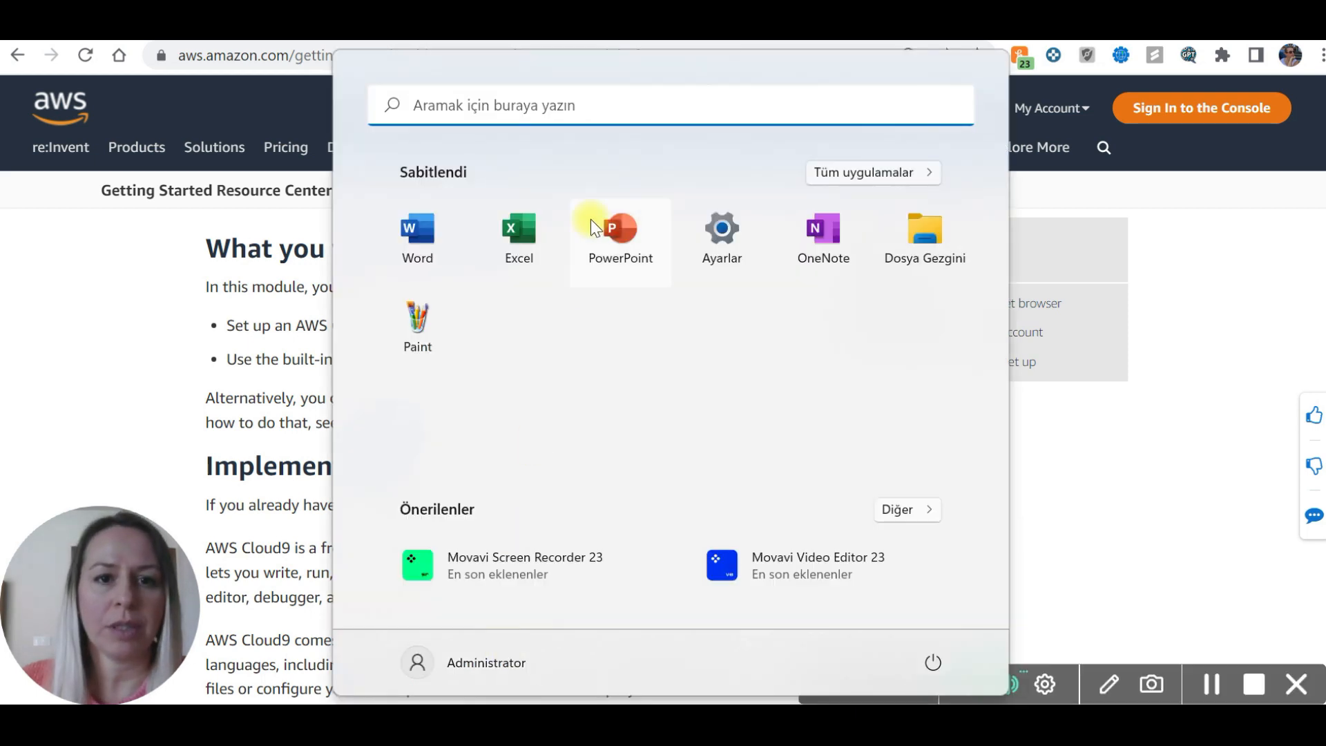
pyautogui.click(524, 104)
pyautogui.write('cm')
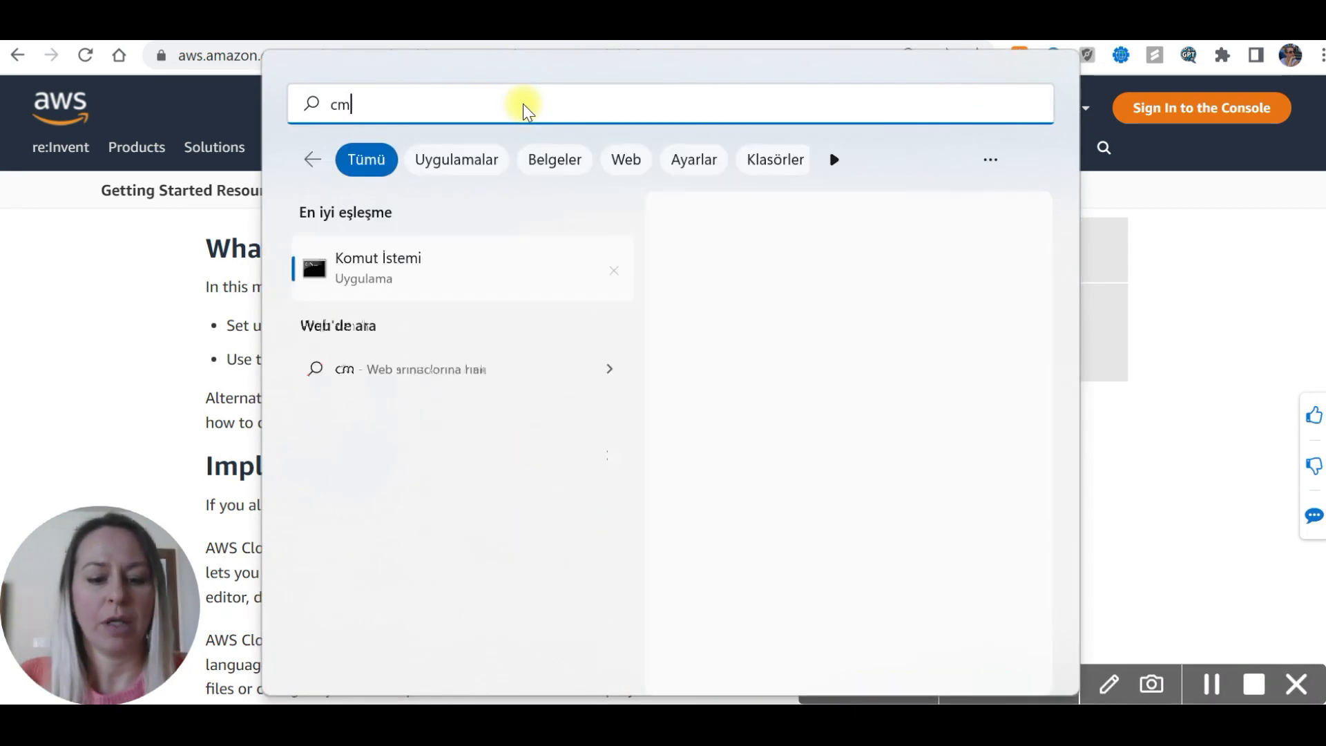
pyautogui.write('d')
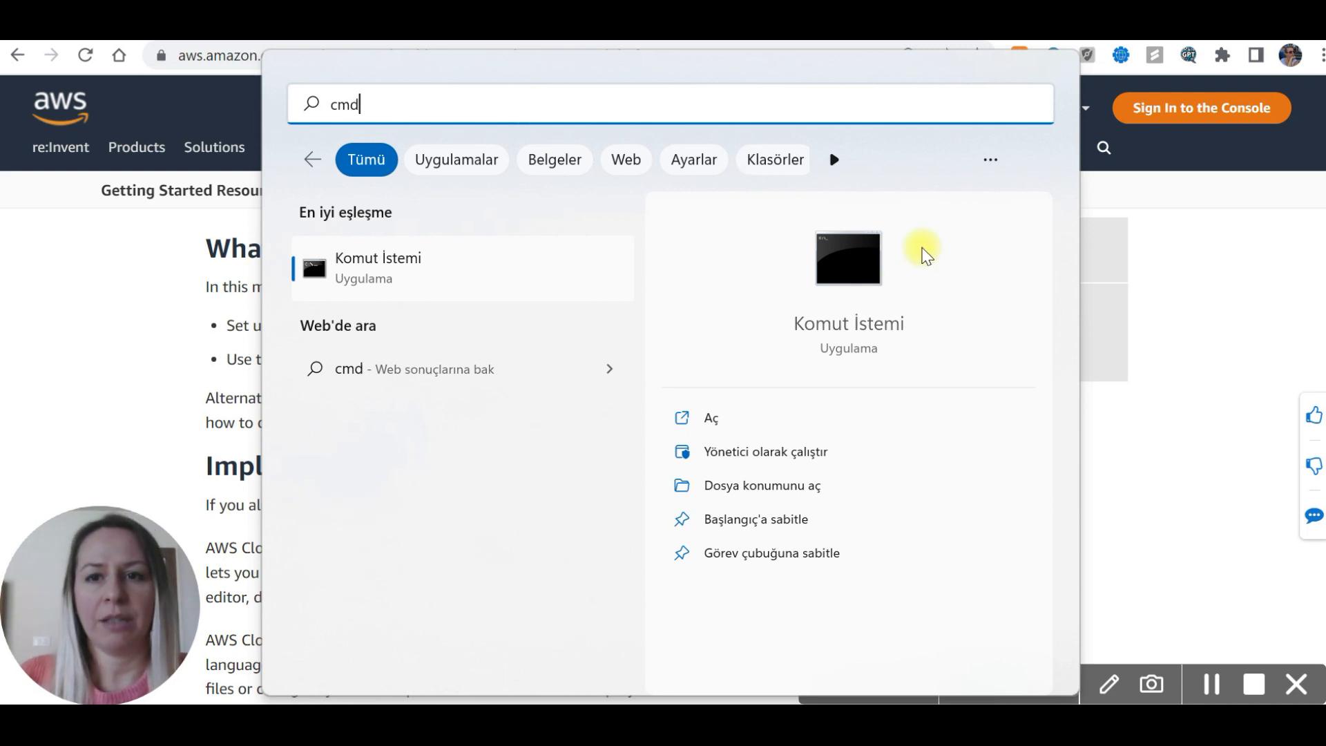
pyautogui.click(1161, 243)
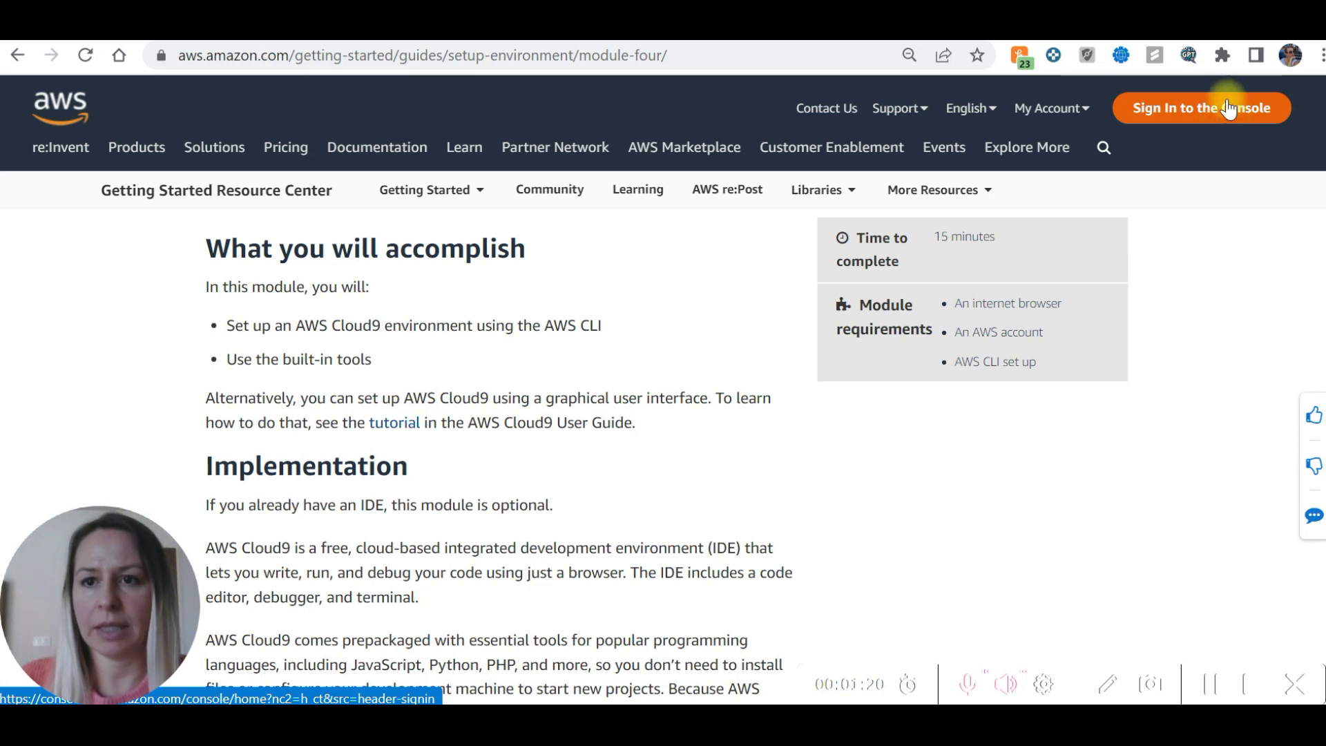
# Step: Switch to the AWS console, search its services for cloud9 and open the Cloud9 service
pyautogui.click(193, 40)
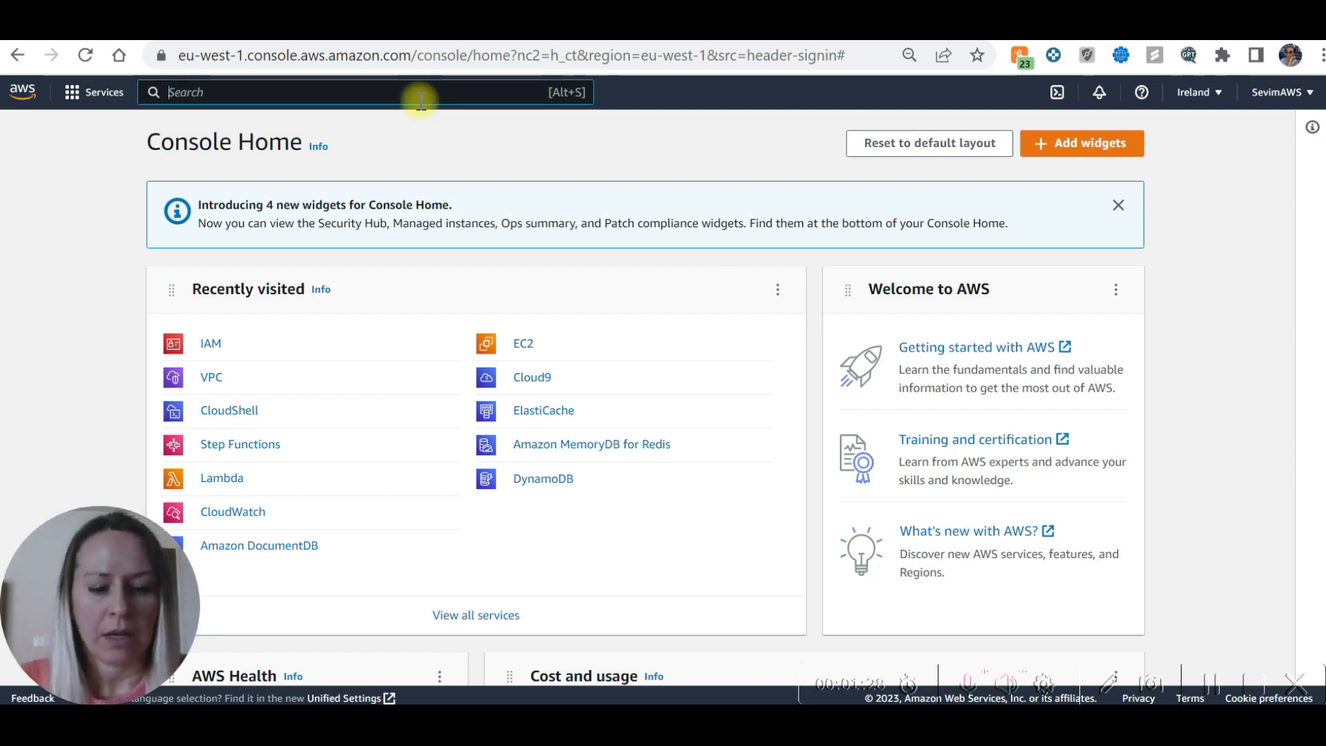
pyautogui.write('cloudp')
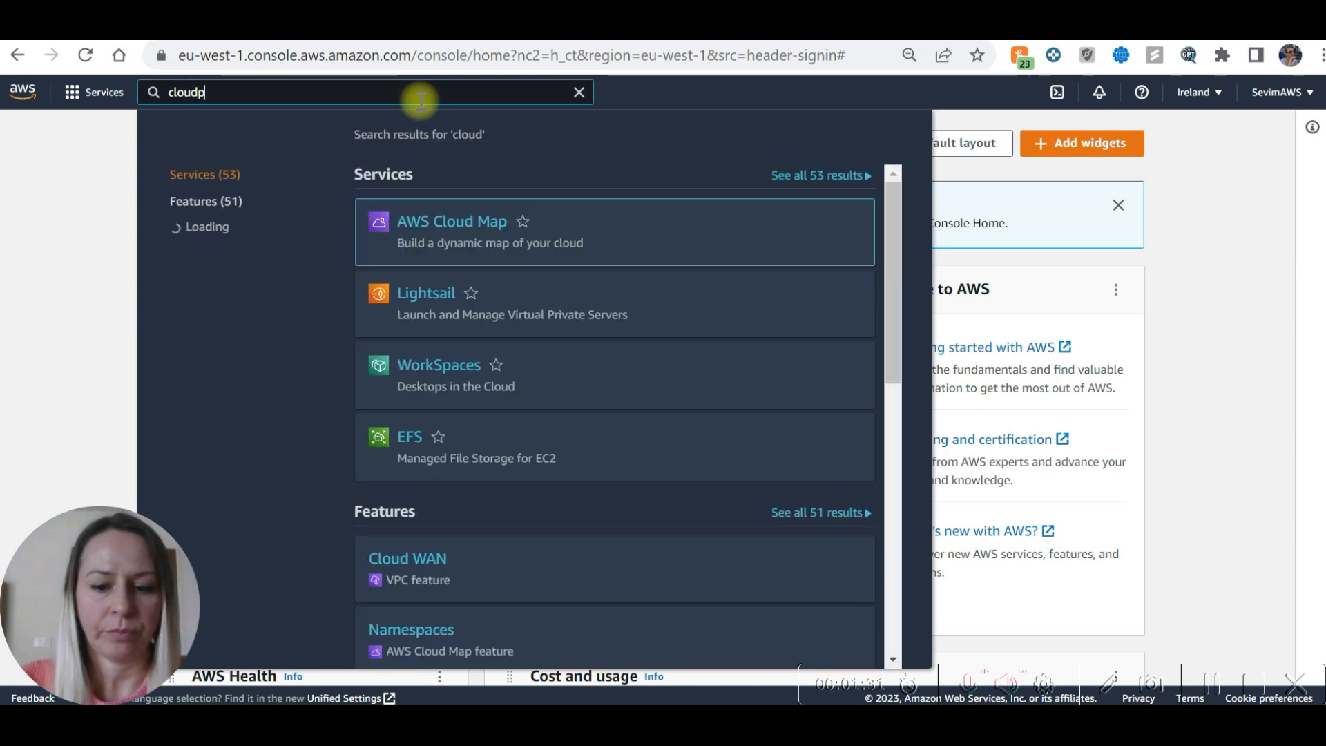
pyautogui.press('BackSpace')
pyautogui.write('9')
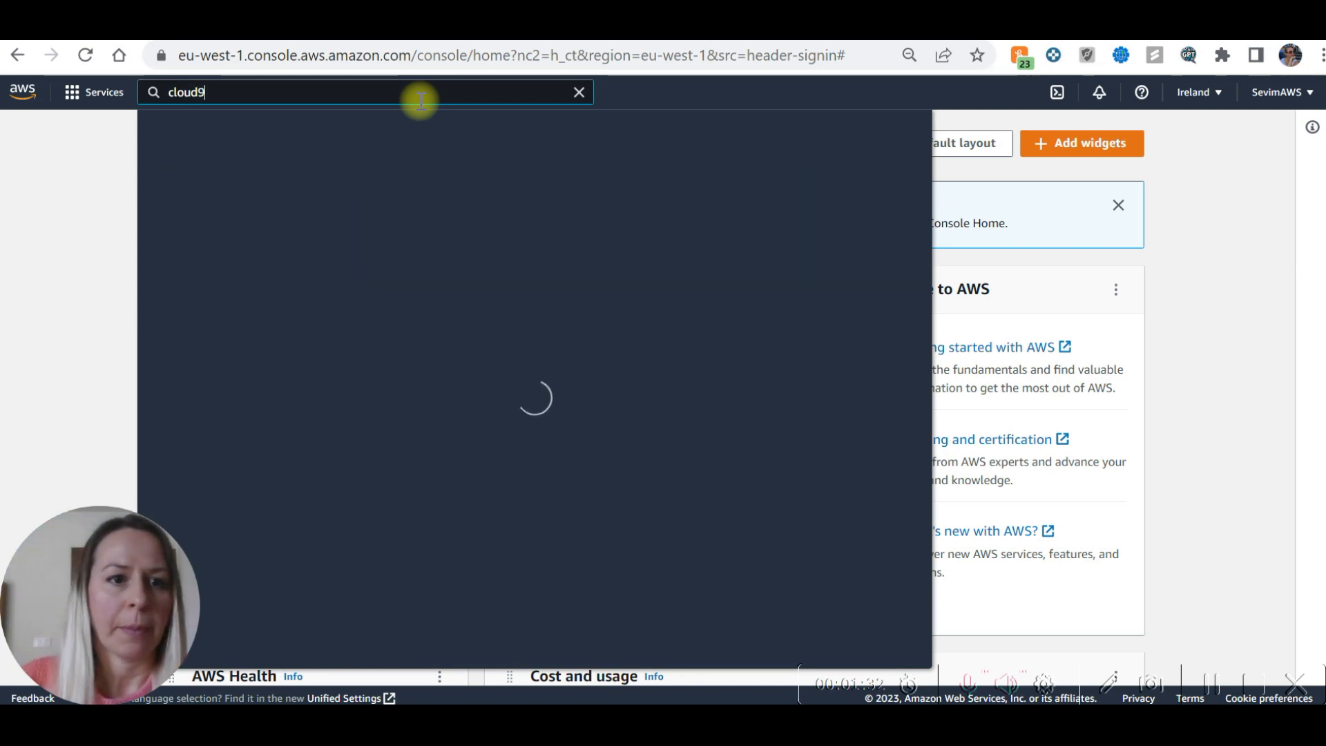
pyautogui.click(434, 227)
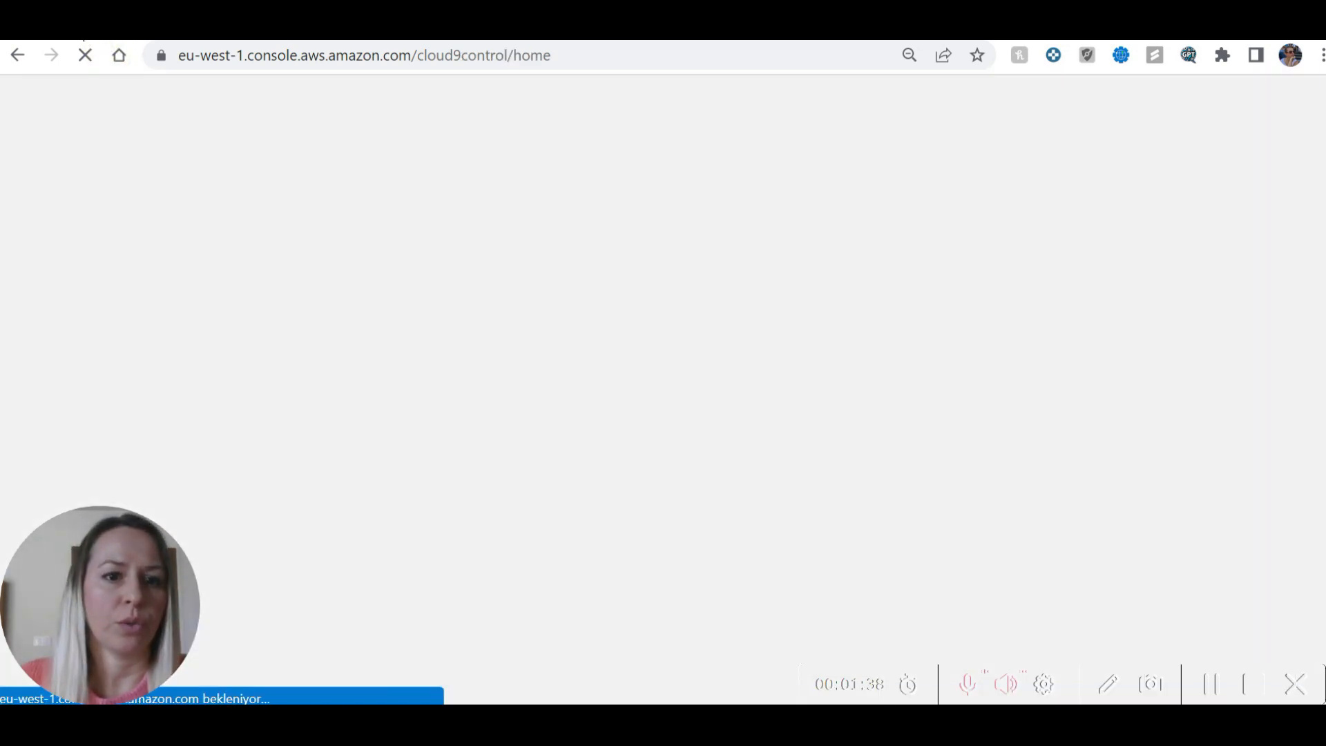
# Step: Return to the Module 4 tutorial and read its Implementation and Create an environment sections on using the AWS CLI
pyautogui.click(90, 29)
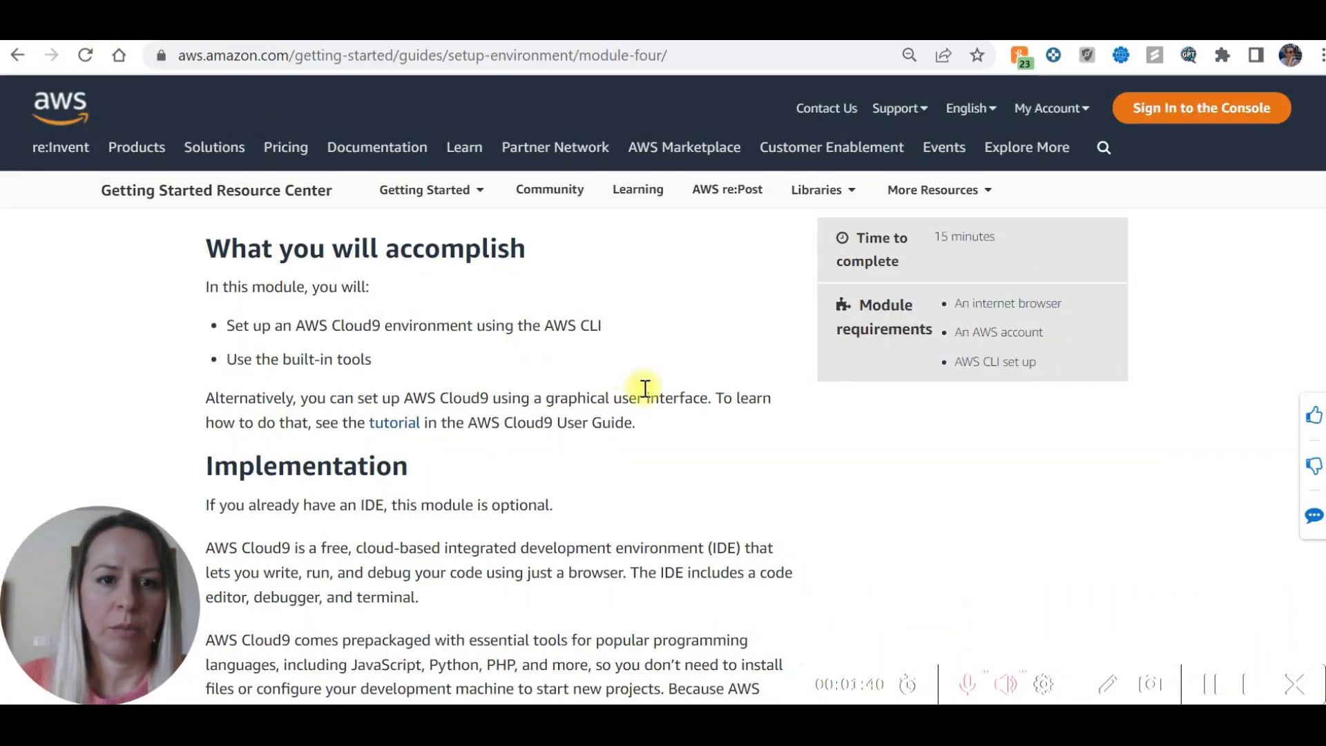
pyautogui.scroll(5, 644, 388)
pyautogui.scroll(-8, 643, 388)
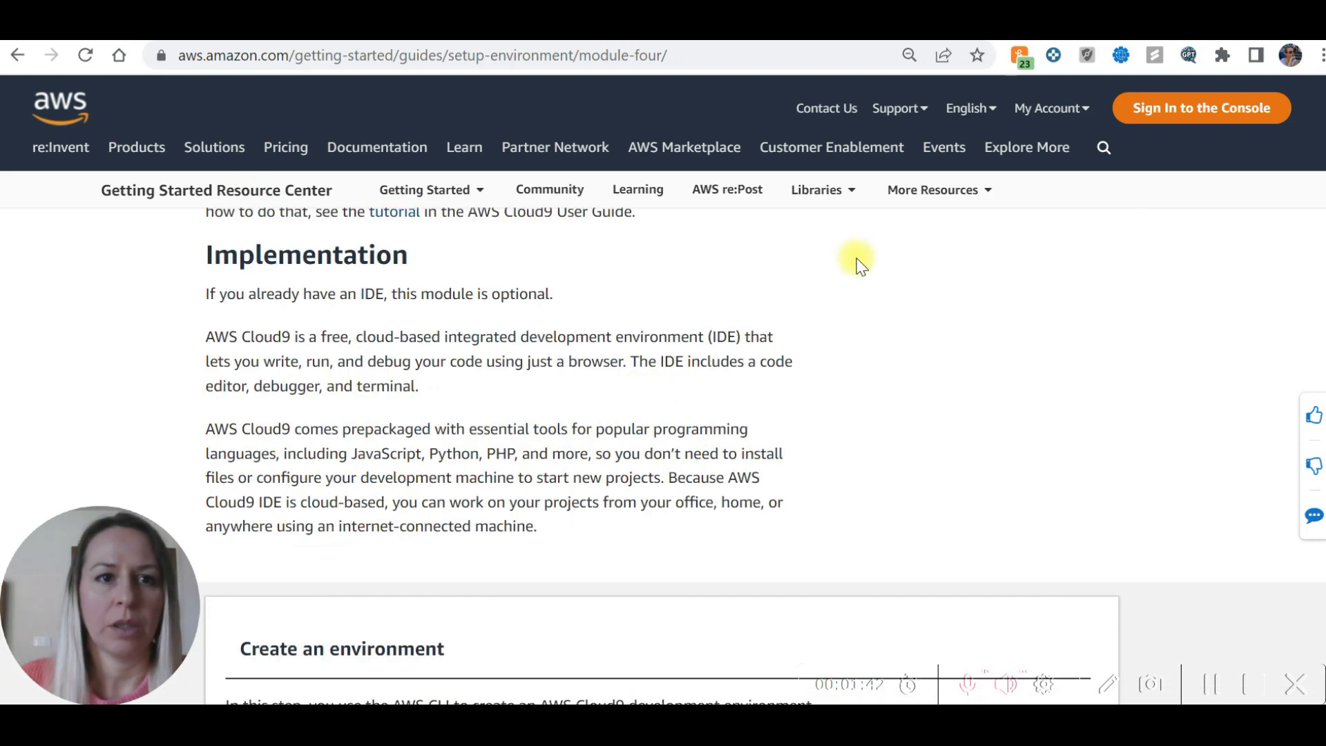
pyautogui.scroll(5, 884, 273)
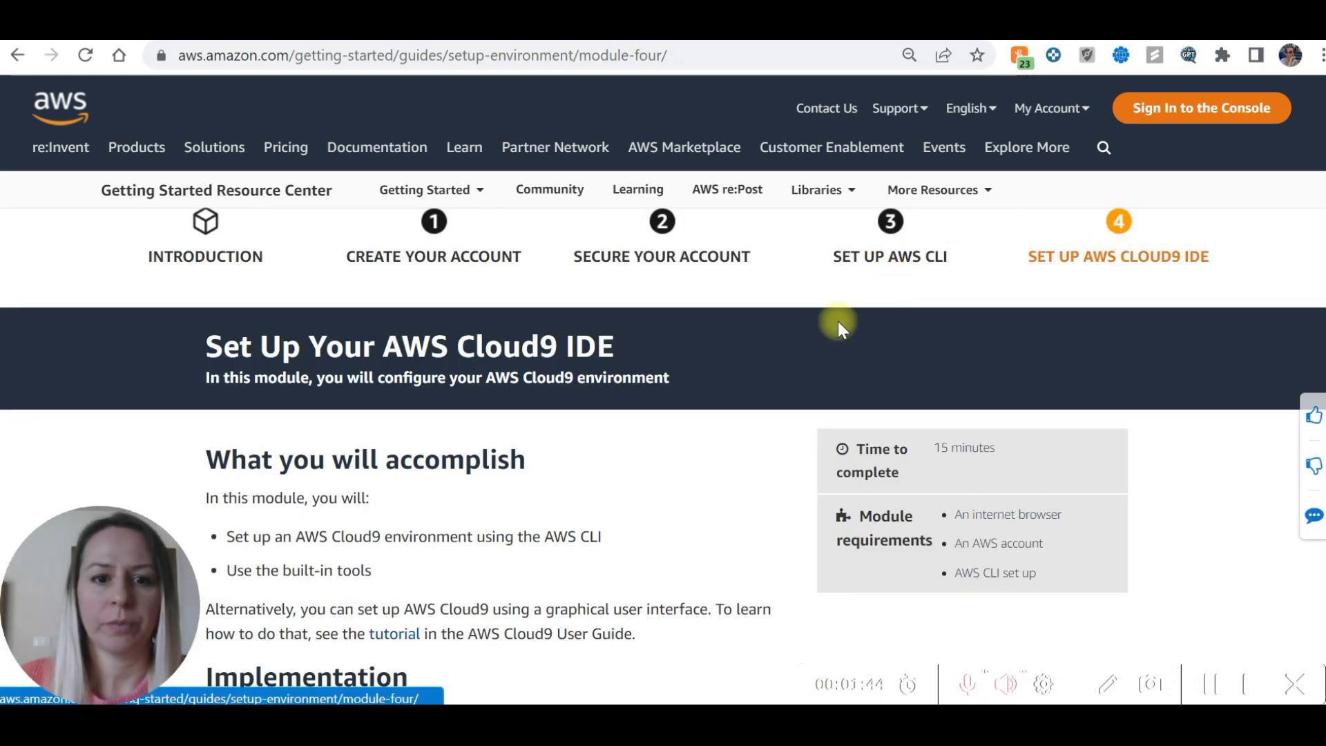
pyautogui.scroll(-5, 684, 379)
pyautogui.scroll(5, 684, 378)
pyautogui.scroll(-8, 684, 379)
pyautogui.scroll(-4, 684, 376)
pyautogui.scroll(3, 676, 414)
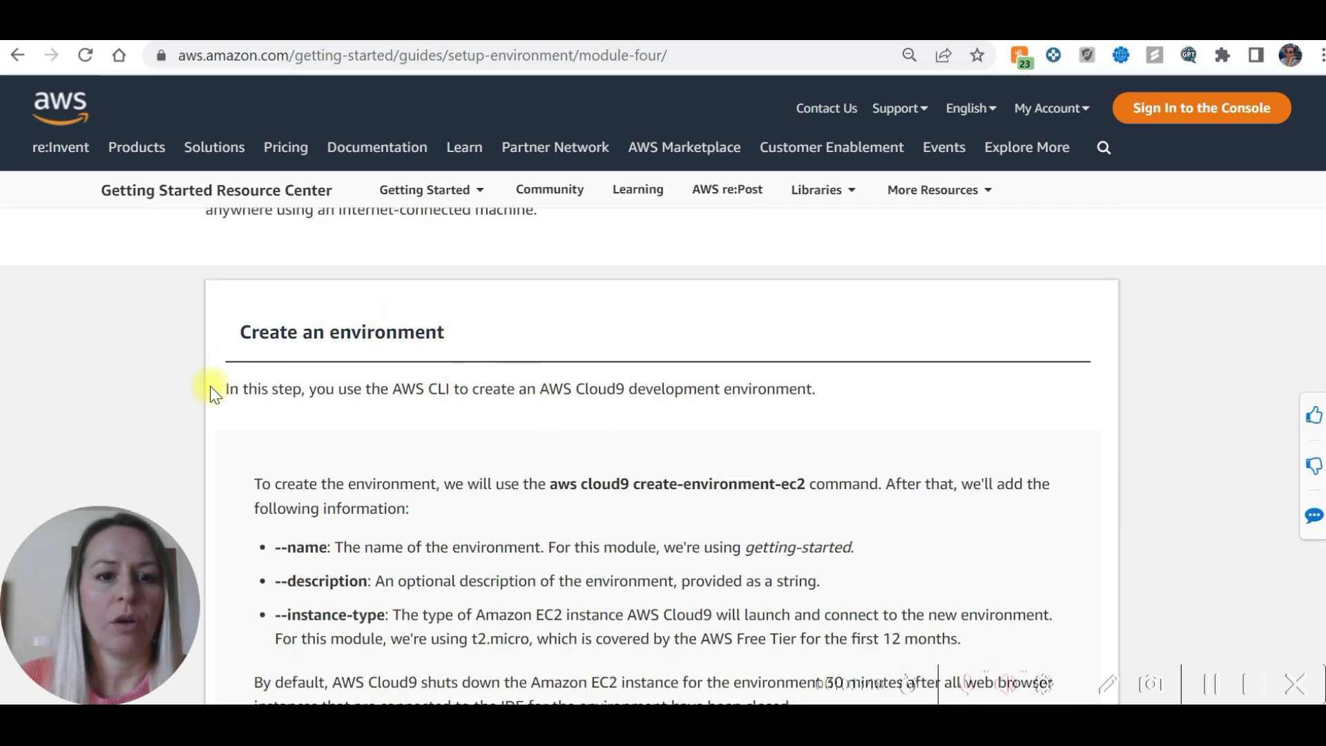
pyautogui.moveTo(459, 388); pyautogui.dragTo(387, 391)
pyautogui.scroll(-6, 460, 381)
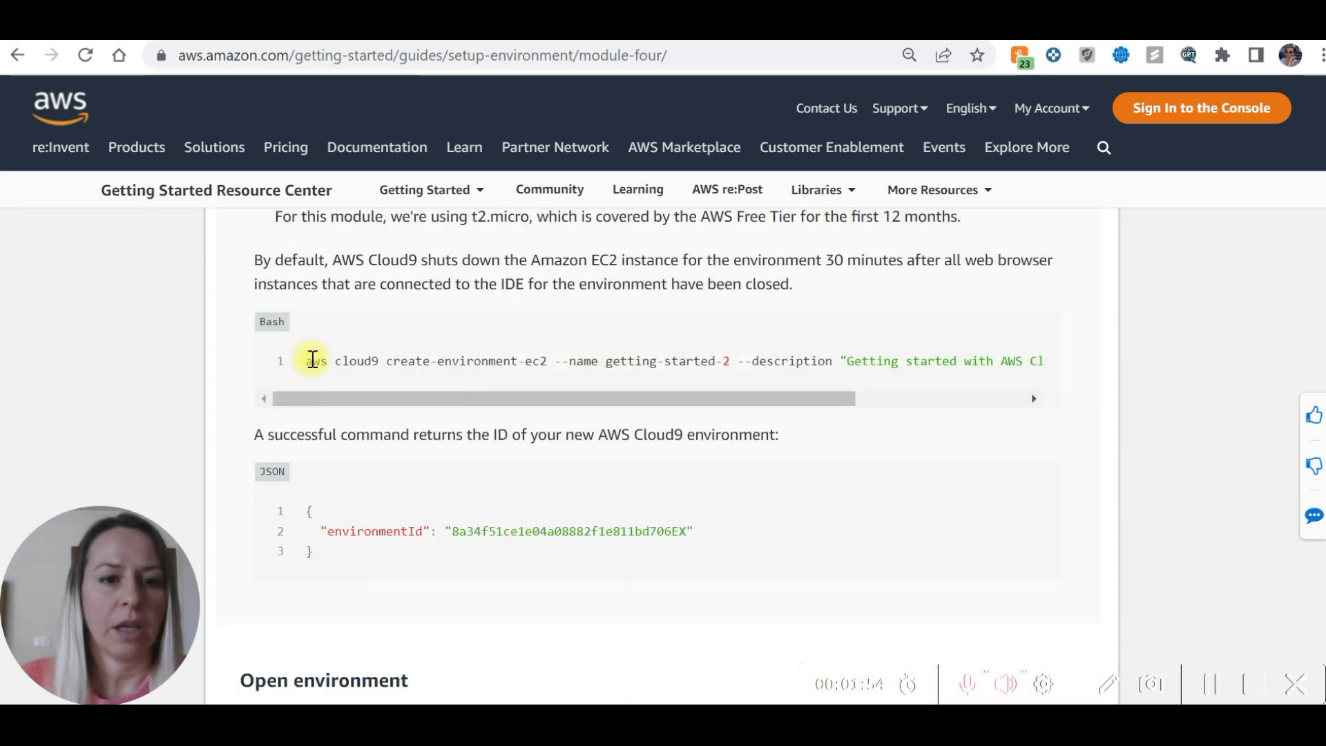
# Step: Examine the tutorial's aws cloud9 create-environment-ec2 command, its name and description arguments, and the sample JSON response
pyautogui.moveTo(311, 363); pyautogui.dragTo(554, 362)
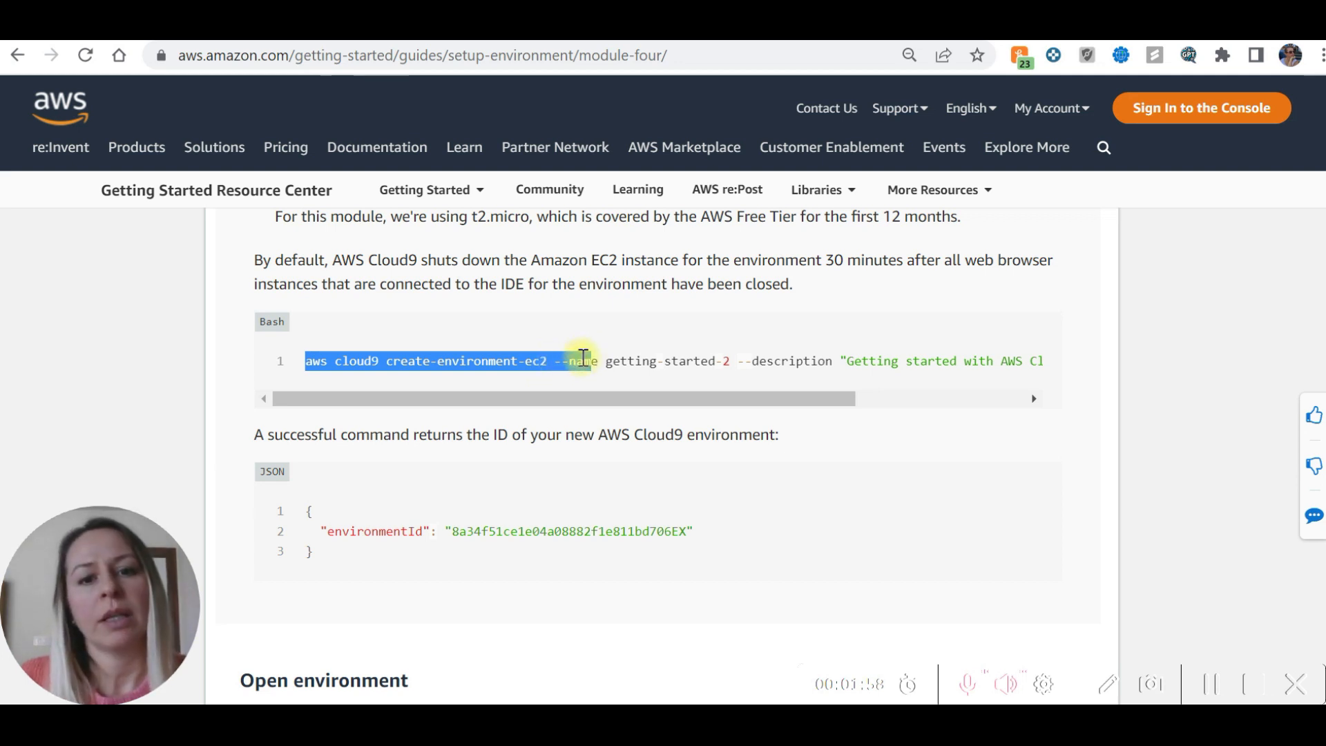
pyautogui.click(711, 358)
pyautogui.moveTo(725, 355); pyautogui.dragTo(601, 359)
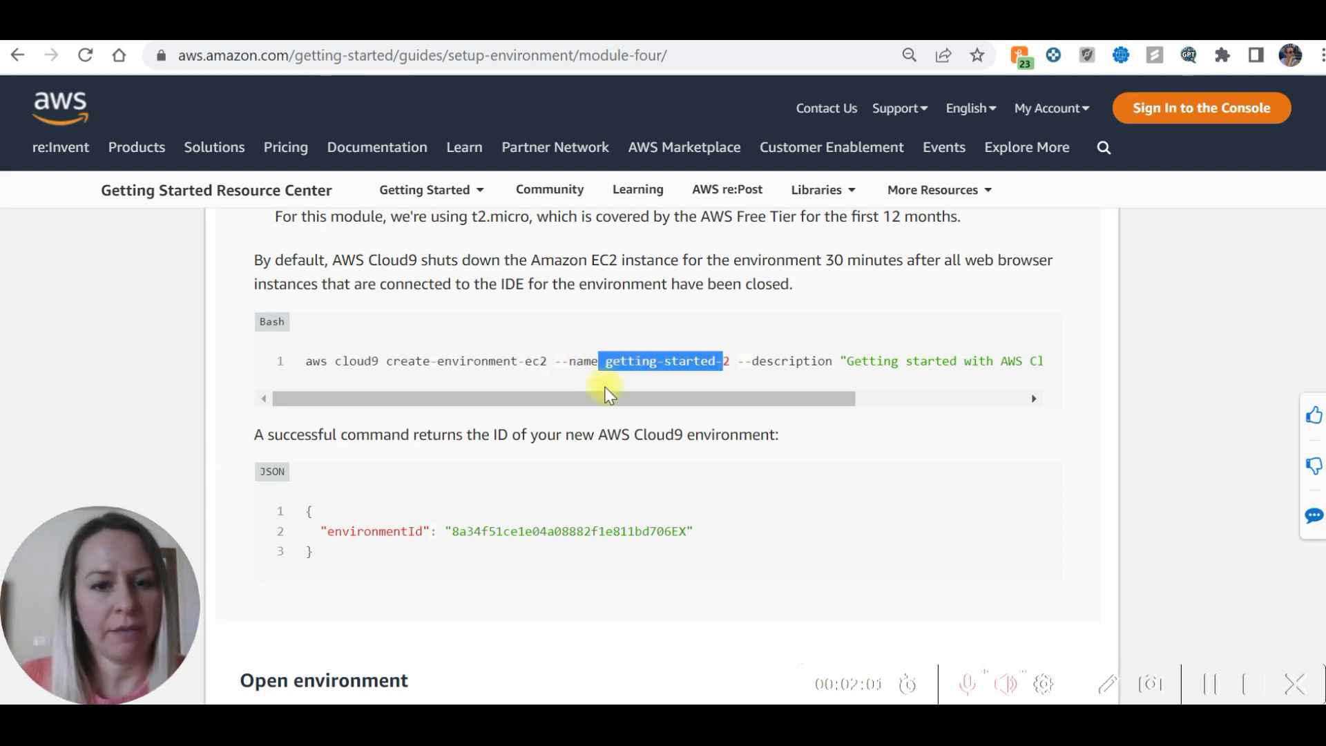
pyautogui.click(600, 387)
pyautogui.moveTo(304, 511); pyautogui.dragTo(713, 533)
pyautogui.moveTo(1009, 366); pyautogui.dragTo(565, 358)
pyautogui.click(549, 360)
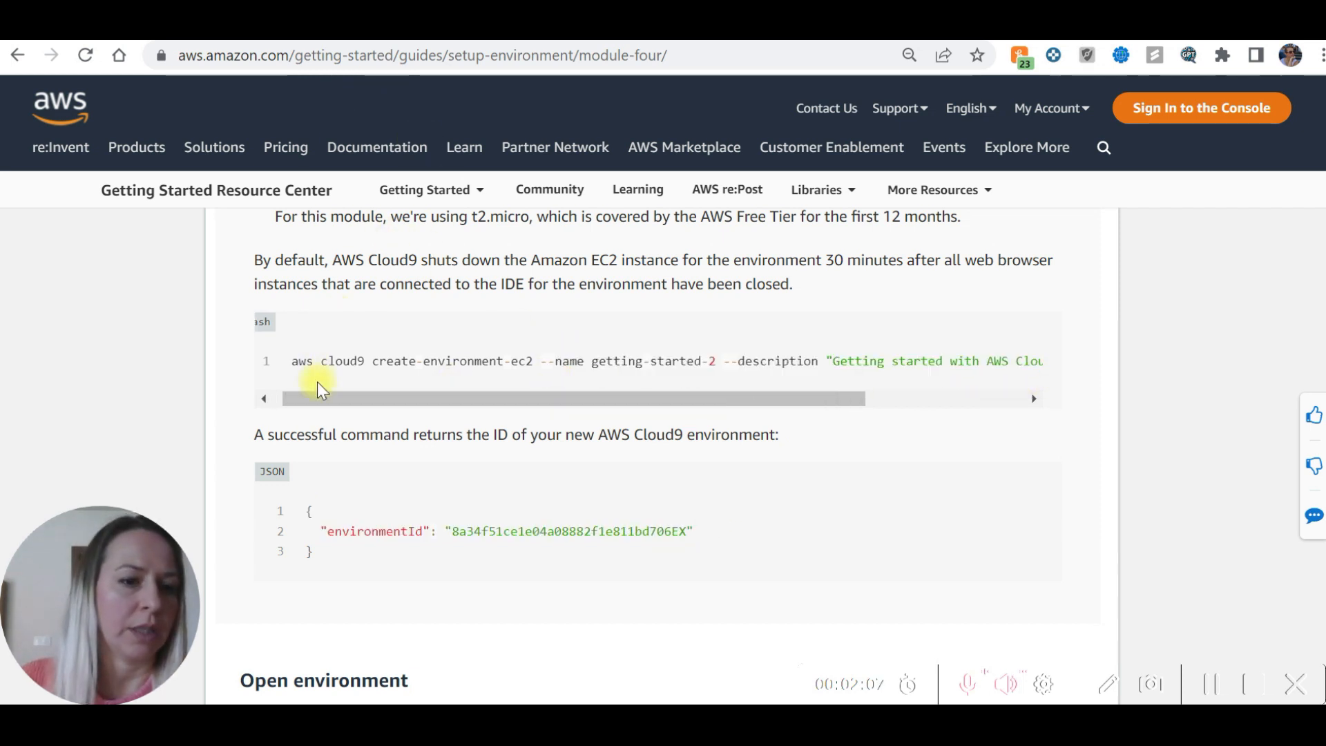
# Step: Switch to the Cloud9 console, start creating an environment and name it TrialEnv
pyautogui.click(224, 27)
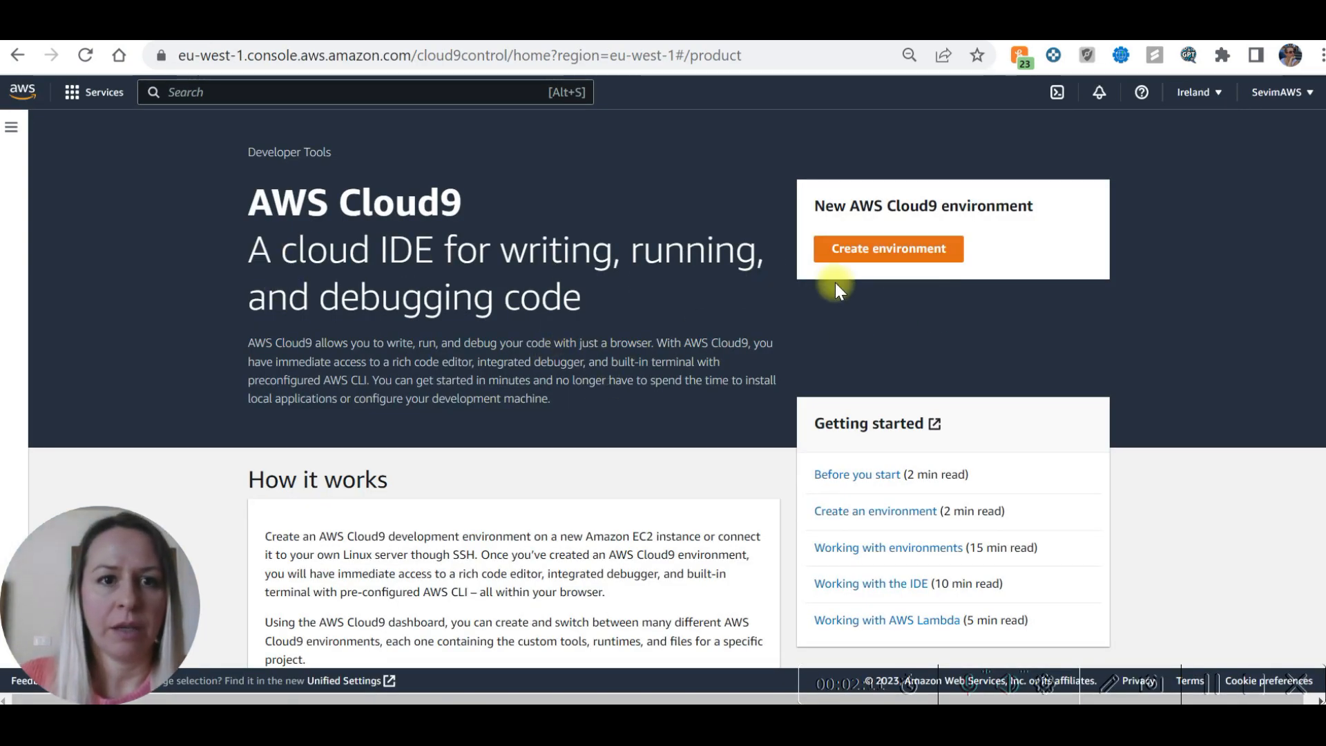
pyautogui.click(891, 250)
pyautogui.click(209, 318)
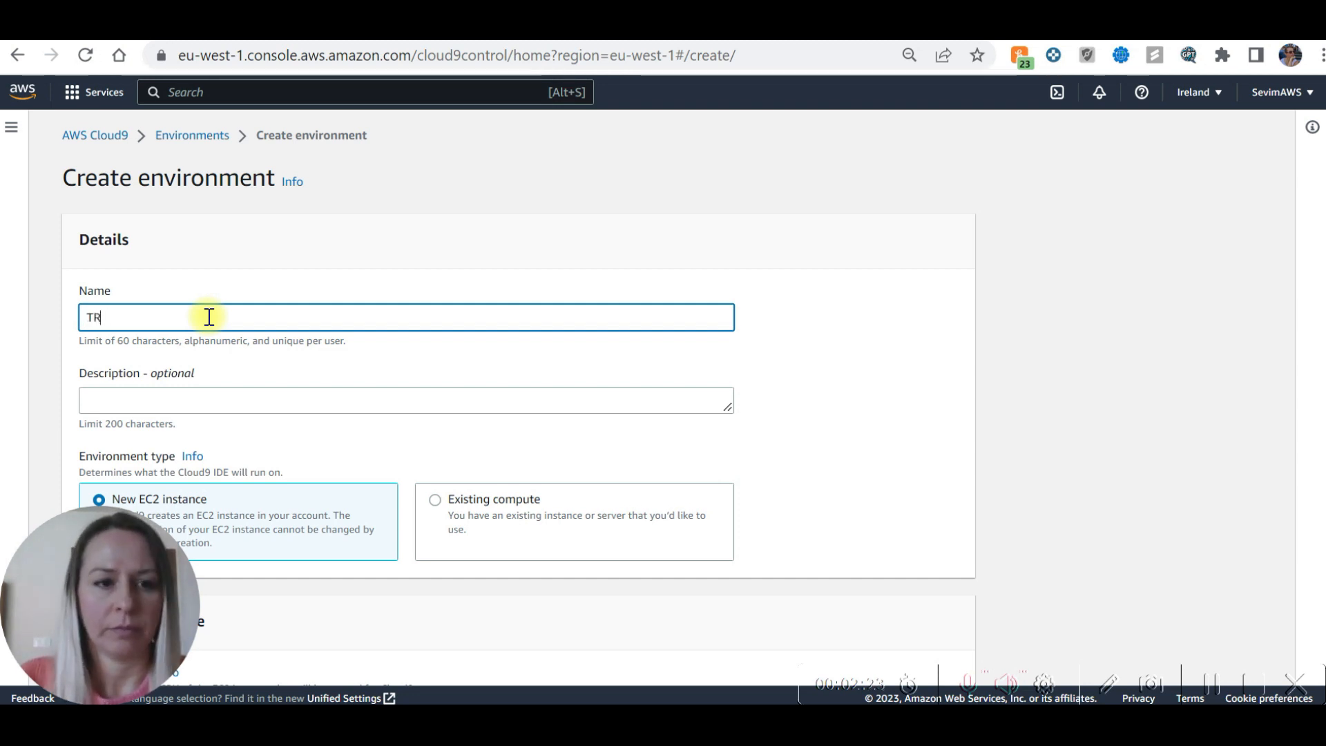
pyautogui.press('BackSpace')
pyautogui.press('BackSpace')
pyautogui.write('rialEnv')
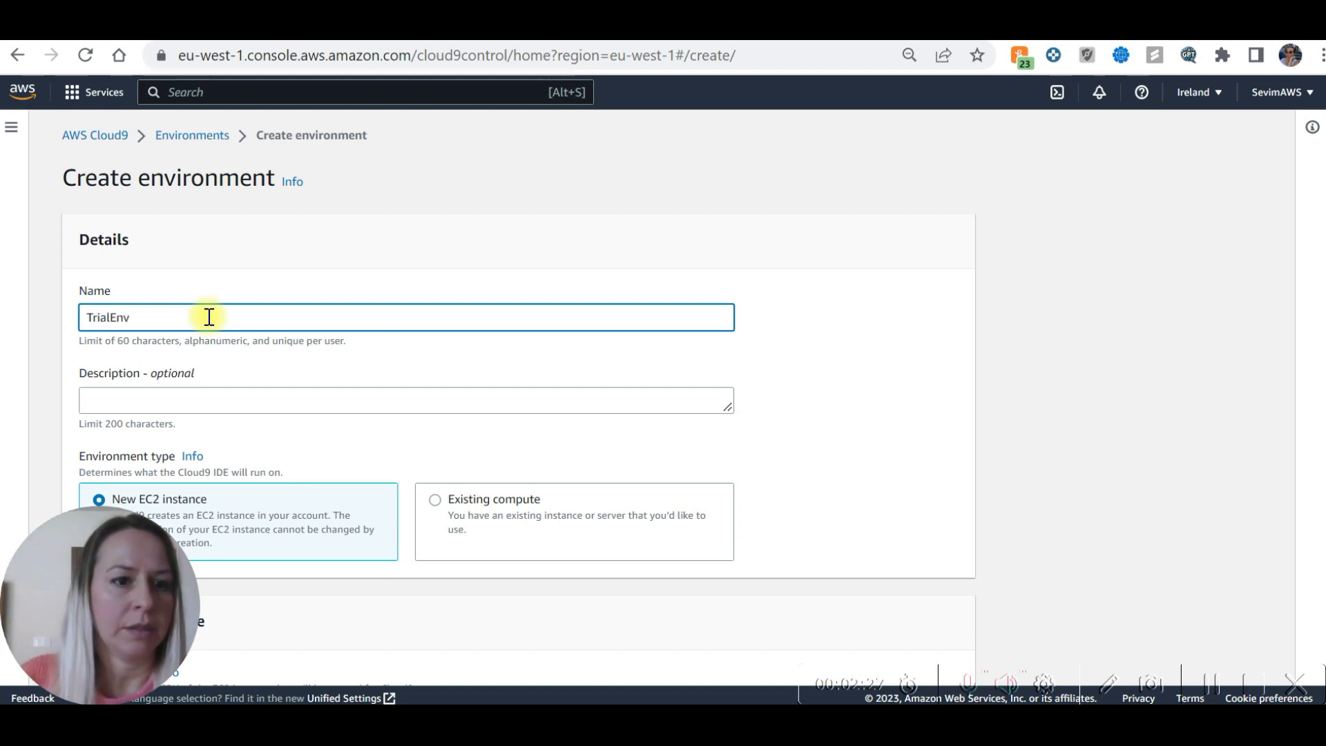
# Step: Enter Trial as the new environment's description
pyautogui.scroll(-2, 209, 317)
pyautogui.click(174, 297)
pyautogui.write('Tria')
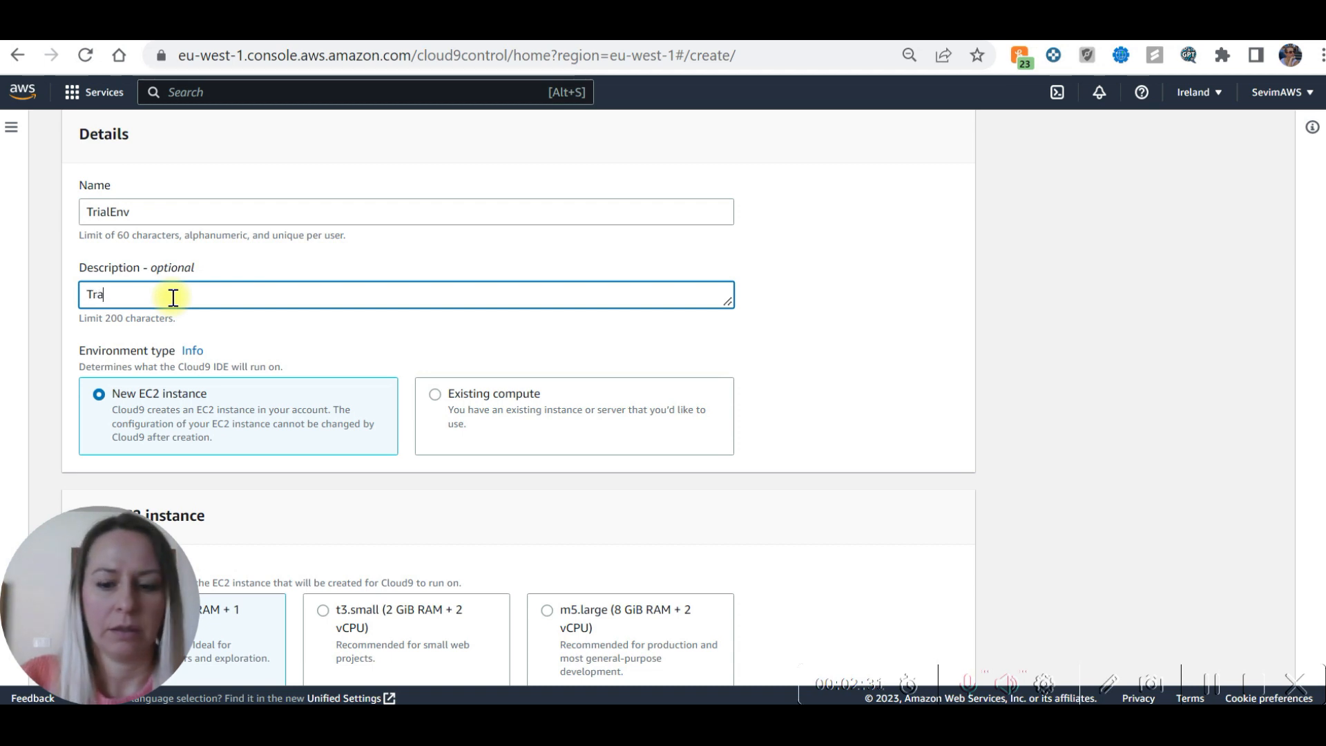
pyautogui.write('l')
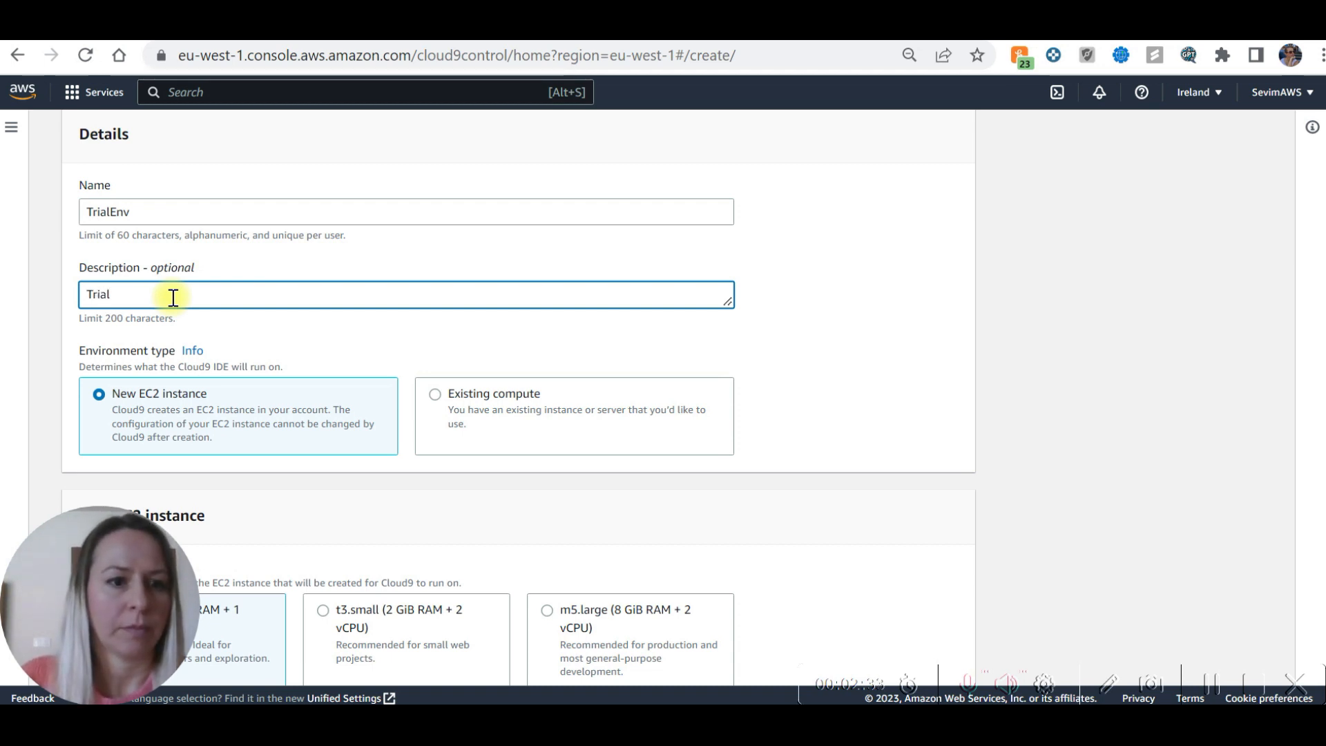
# Step: Review the new environment's type and EC2 instance type options, and check which platforms are available
pyautogui.scroll(-2, 187, 298)
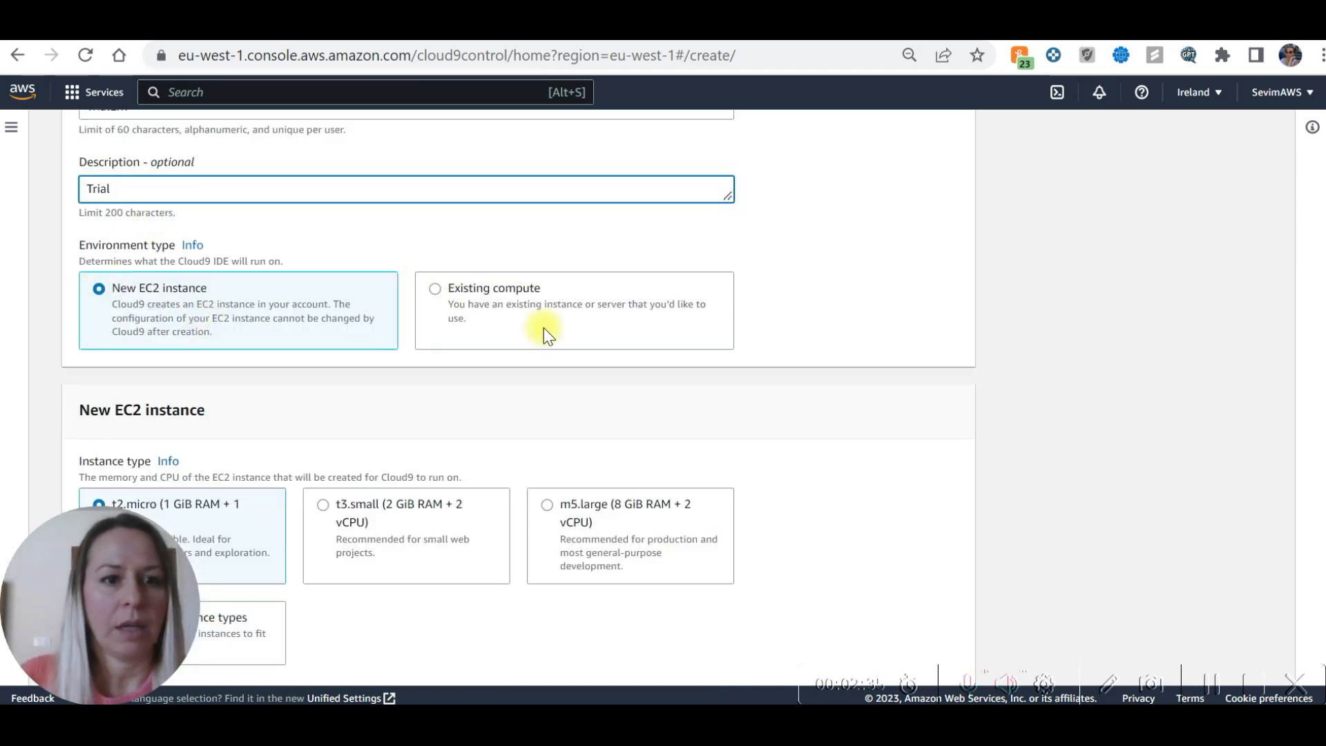
pyautogui.scroll(-2, 196, 296)
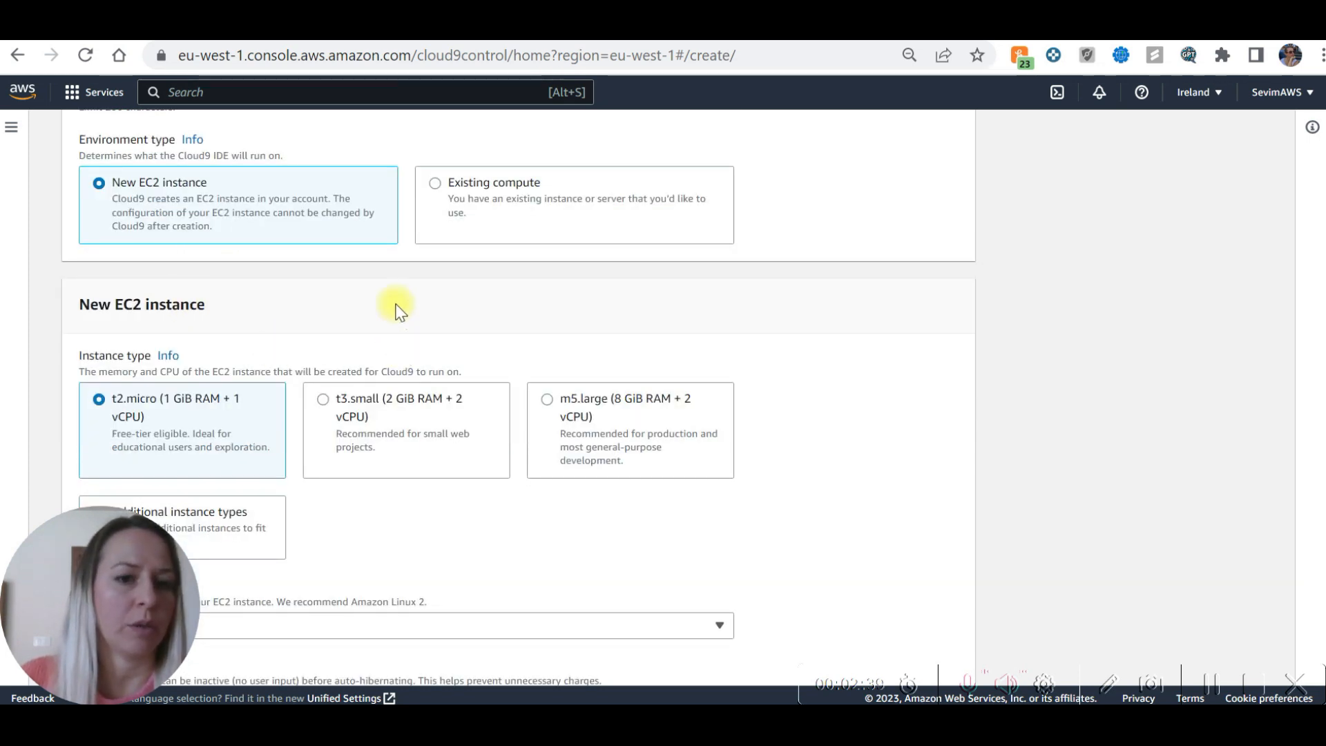
pyautogui.scroll(-2, 511, 168)
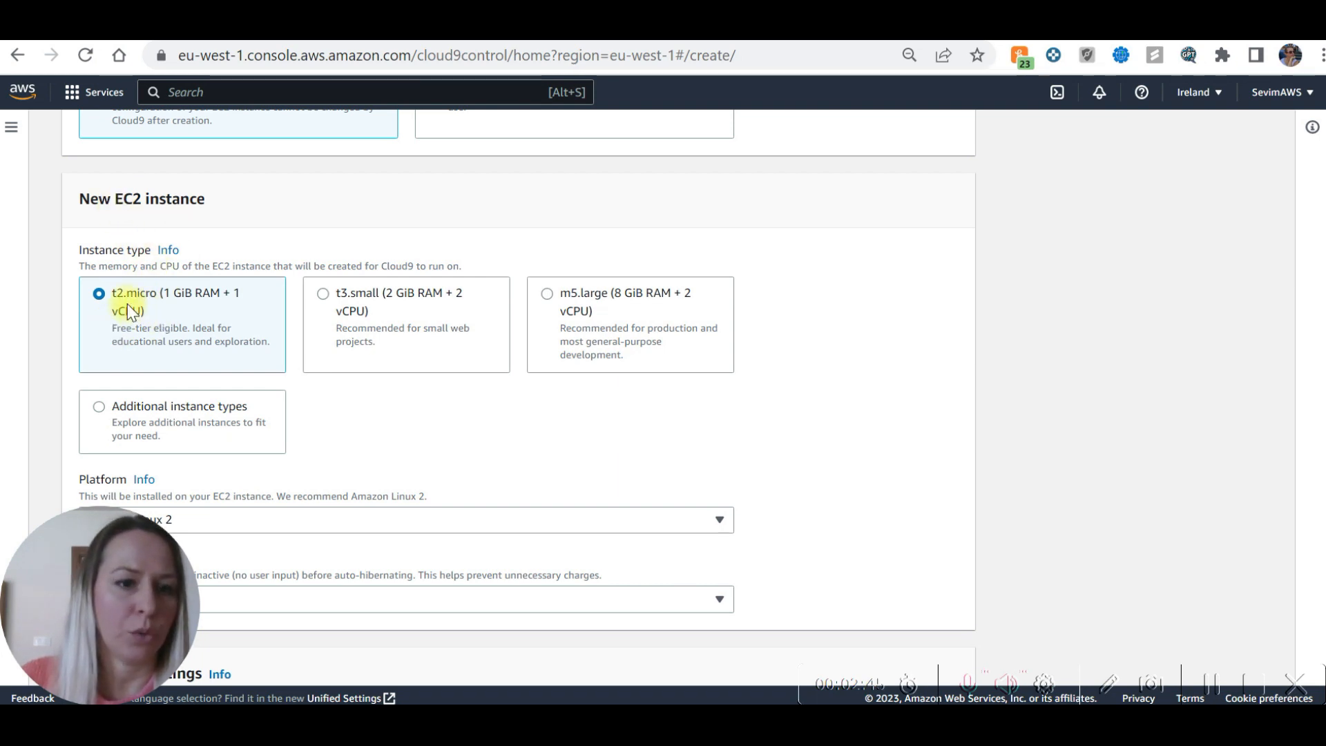
pyautogui.scroll(-2, 152, 303)
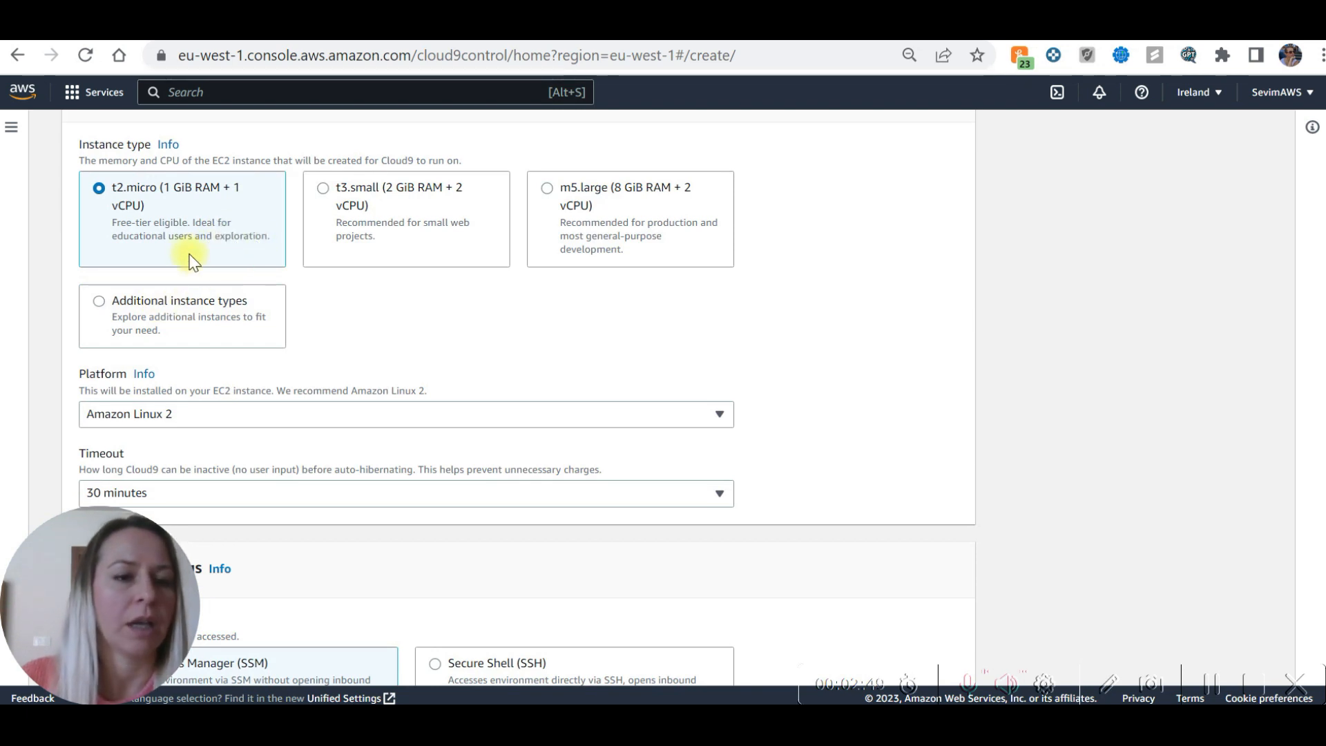
pyautogui.scroll(-2, 217, 266)
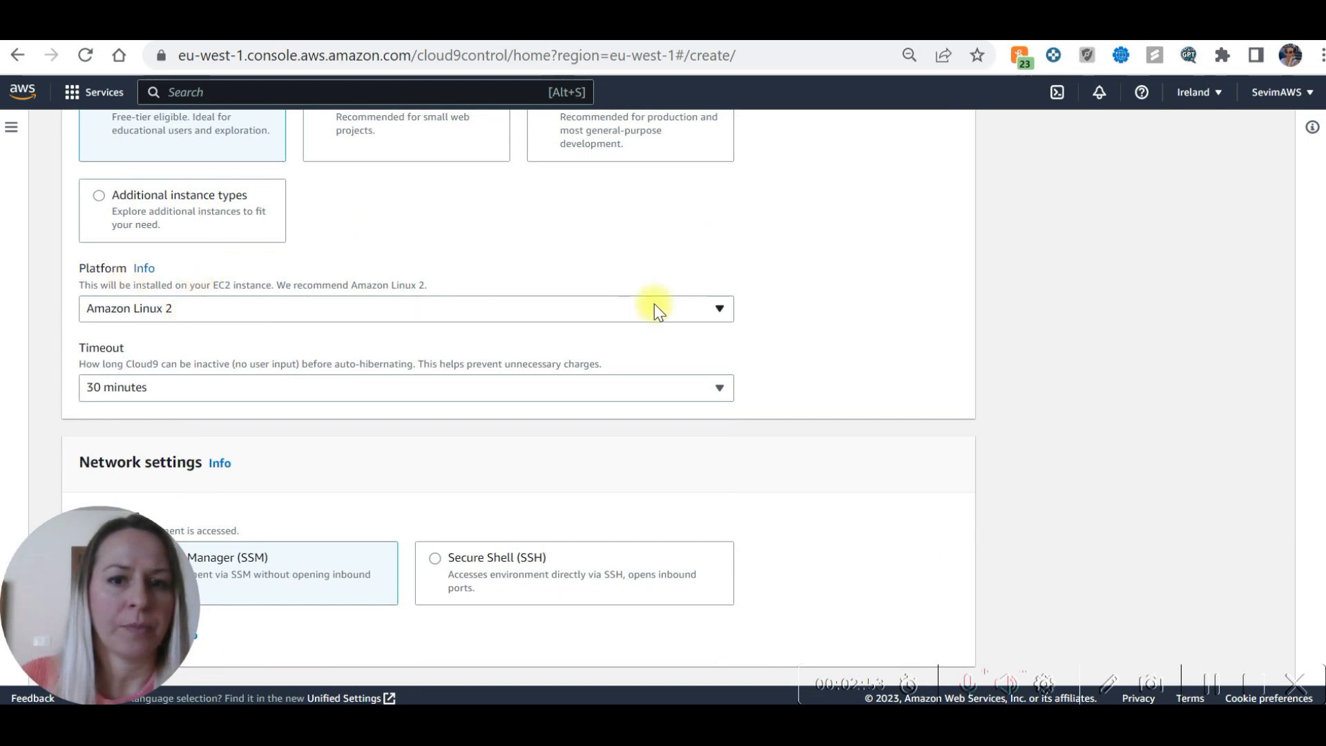
pyautogui.click(703, 312)
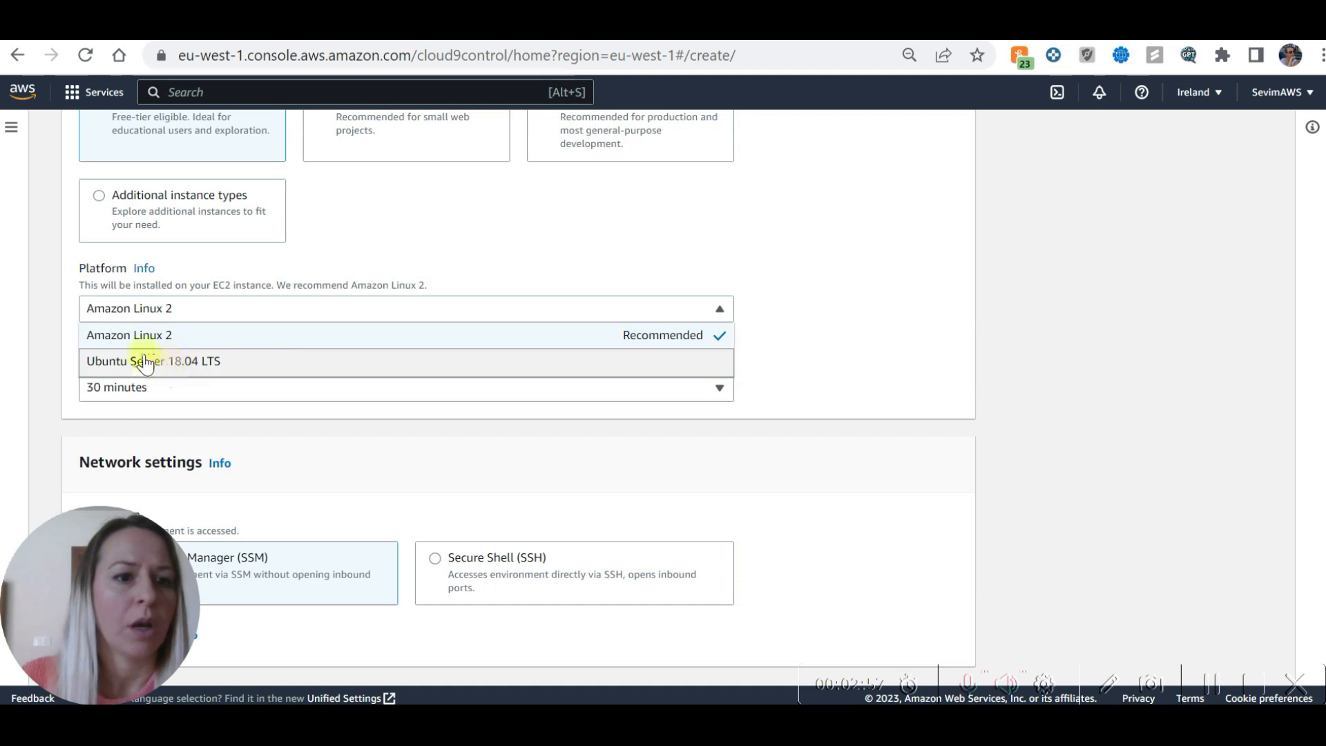
pyautogui.click(28, 306)
# Step: Check the available inactivity timeout choices for the new environment
pyautogui.scroll(-2, 69, 349)
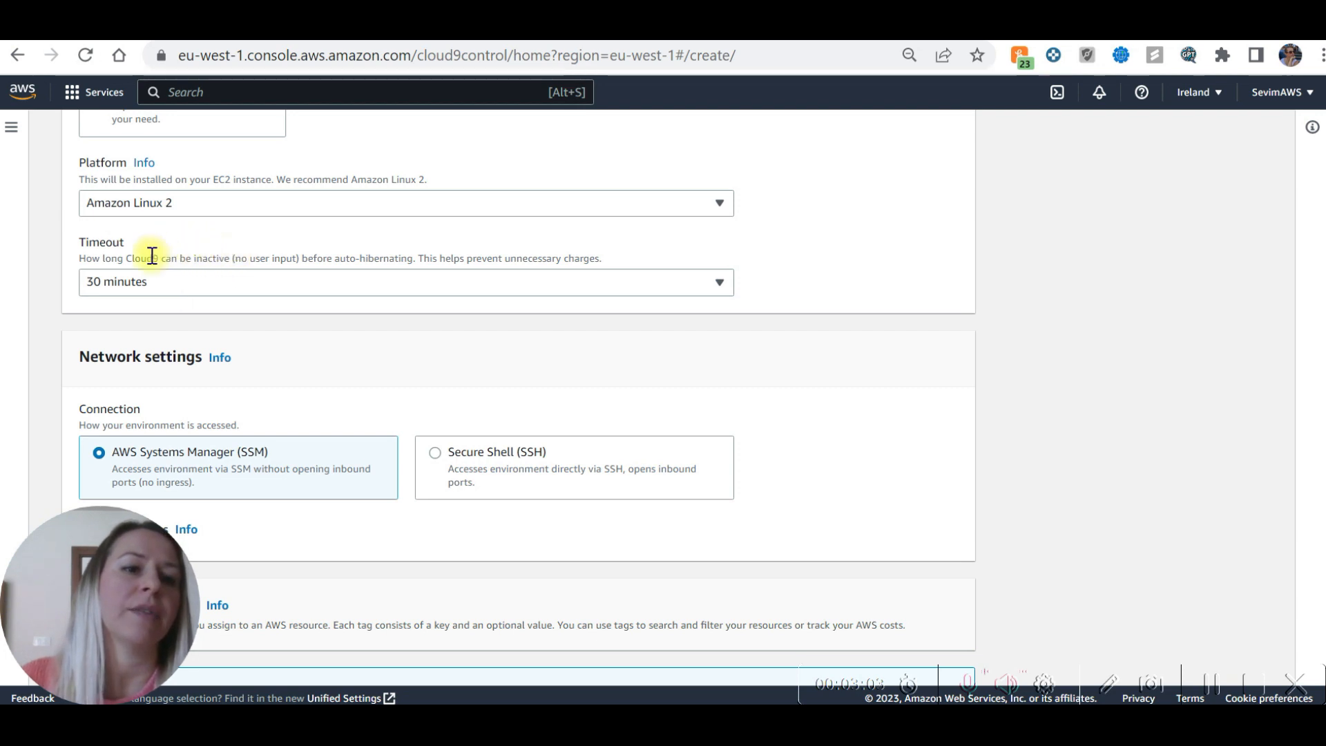
pyautogui.click(715, 284)
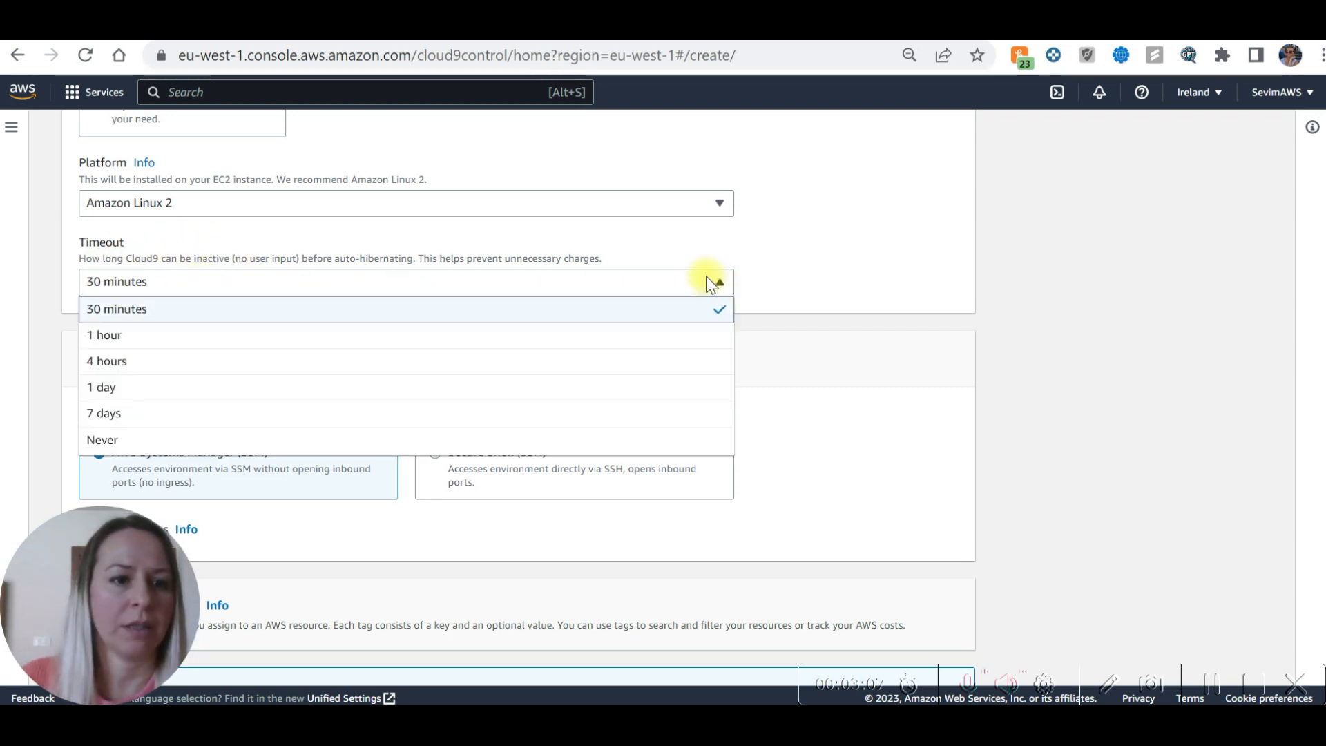
pyautogui.click(829, 341)
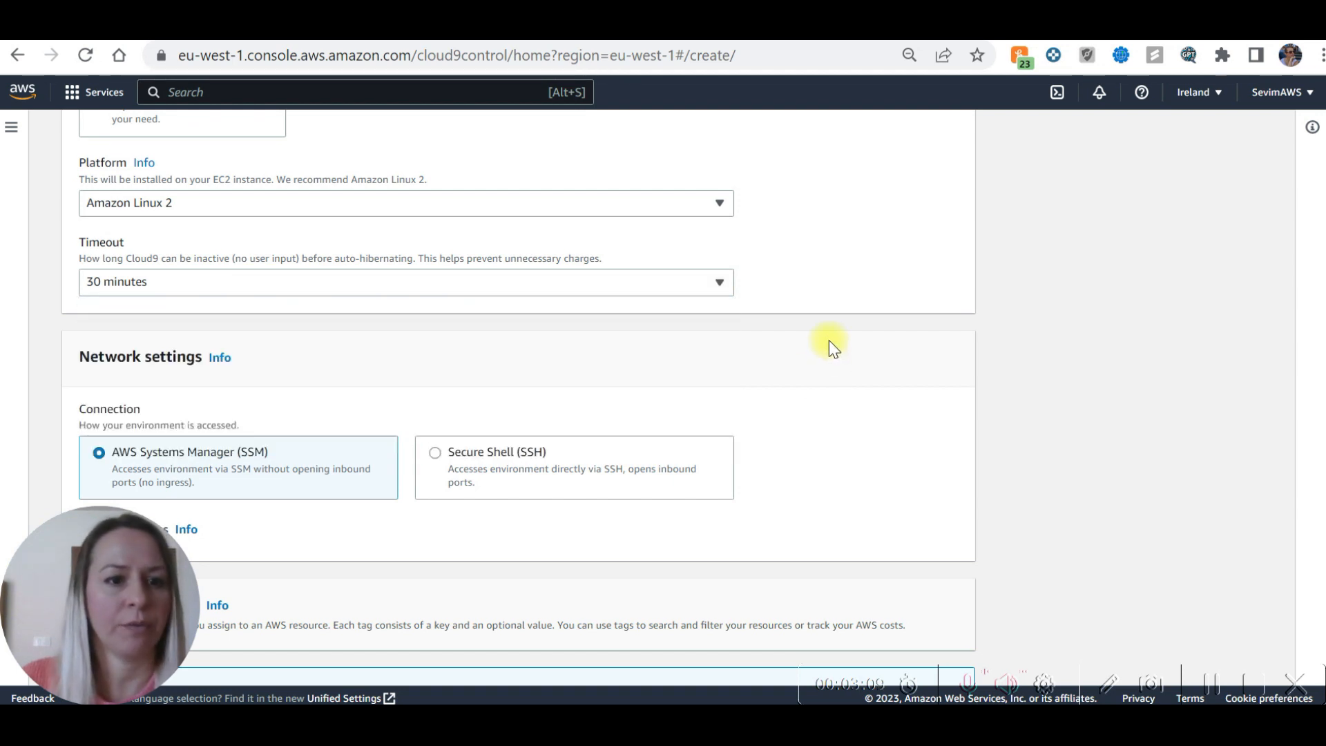
# Step: Review the network connection options, the VPC settings and the optional tags for the new environment
pyautogui.scroll(-3, 828, 342)
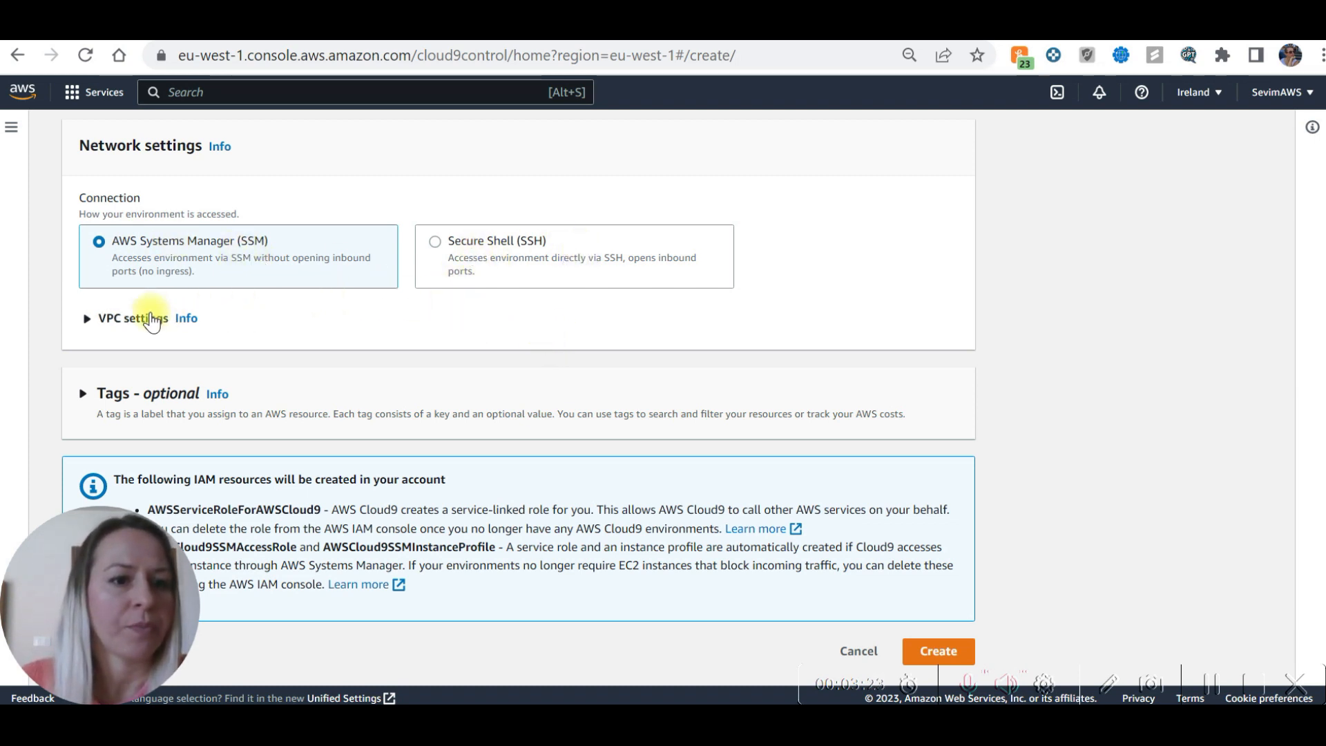
pyautogui.scroll(-1, 148, 317)
pyautogui.click(89, 288)
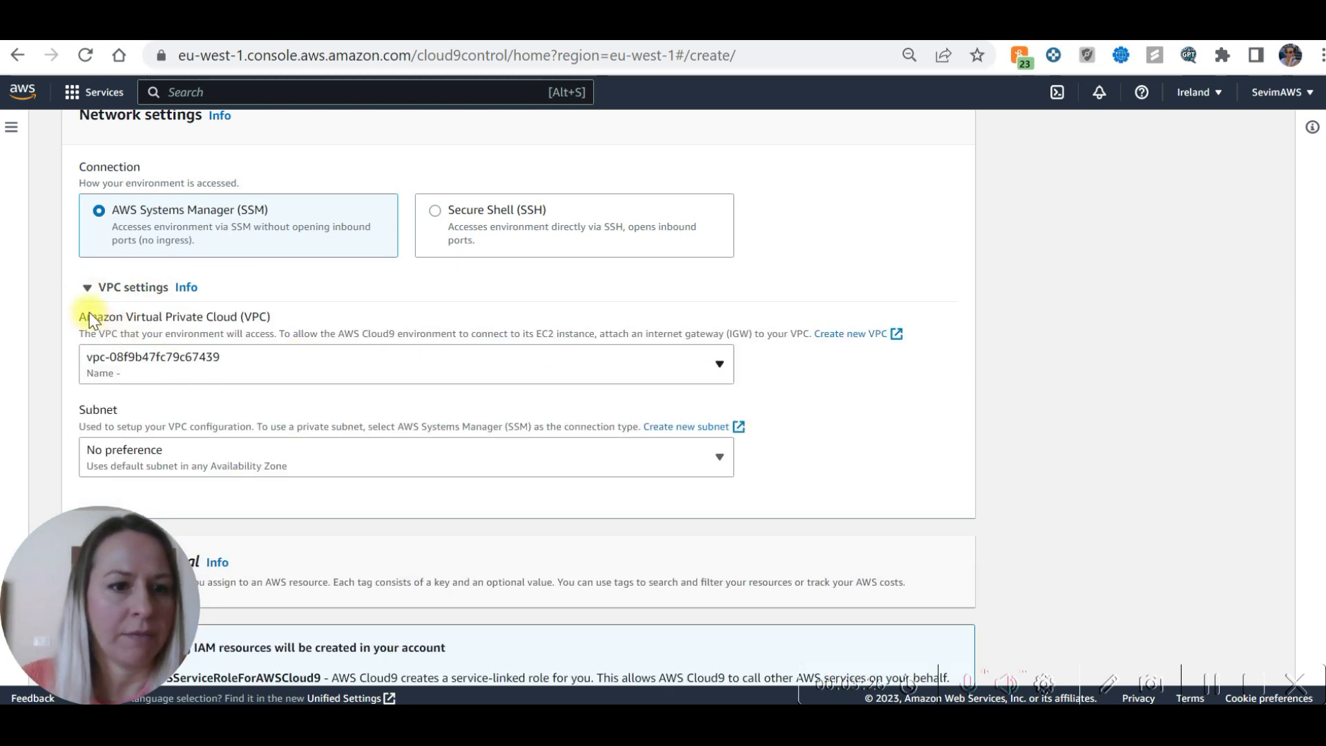
pyautogui.click(88, 287)
pyautogui.click(81, 366)
pyautogui.scroll(-2, 370, 375)
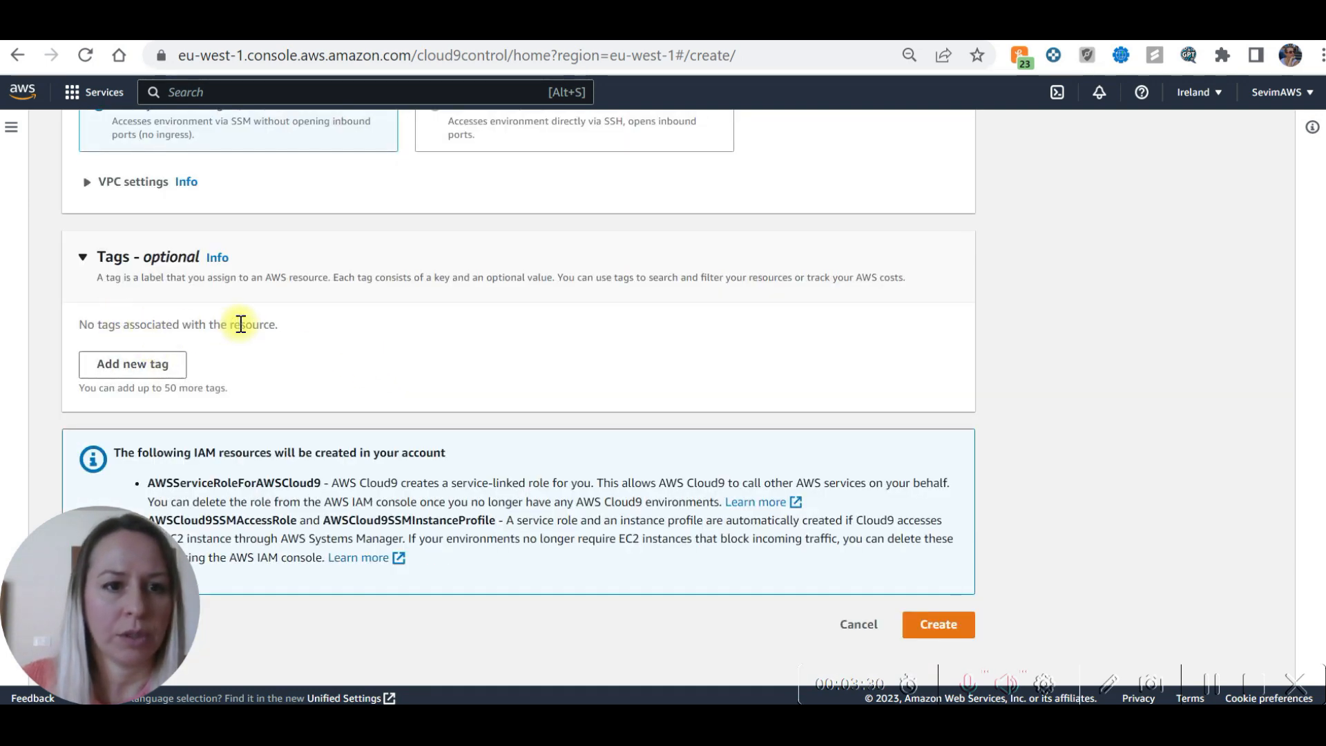
# Step: Create the TrialEnv environment with the chosen settings and open it in the Cloud9 IDE
pyautogui.scroll(-1, 779, 340)
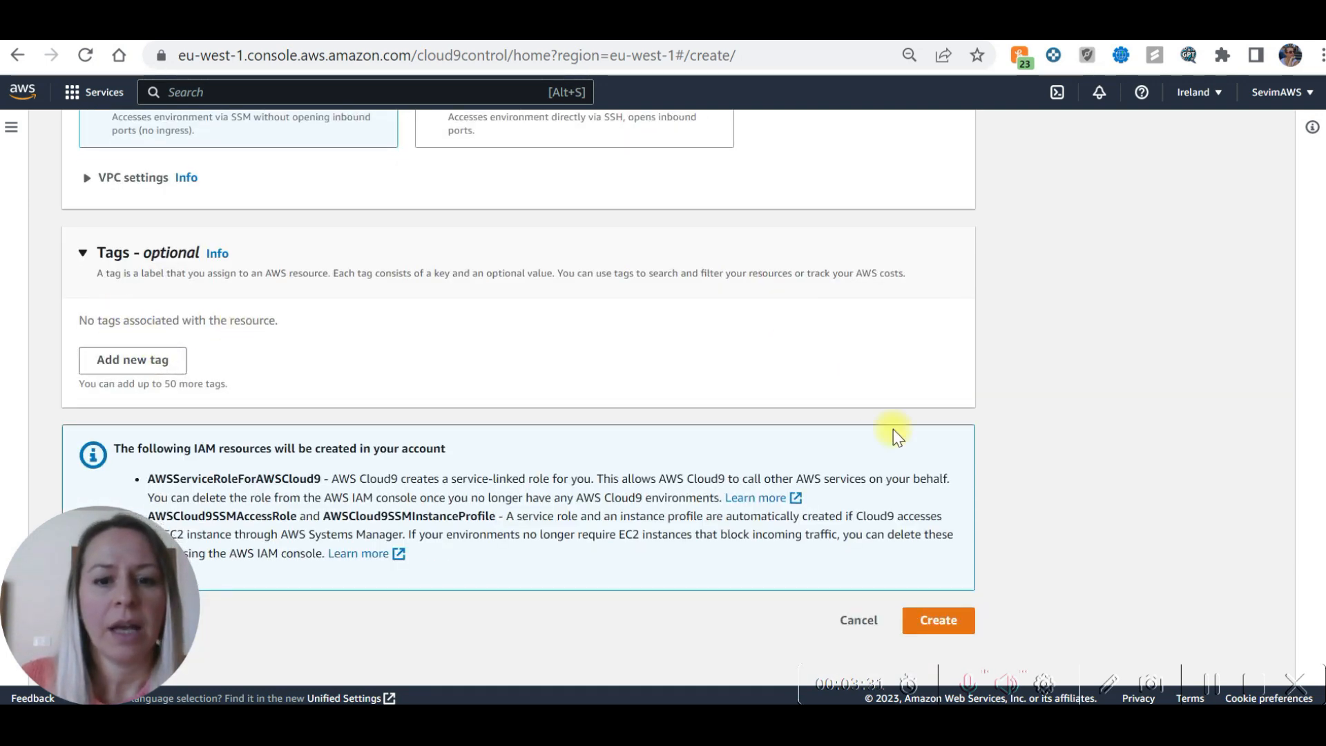
pyautogui.click(957, 623)
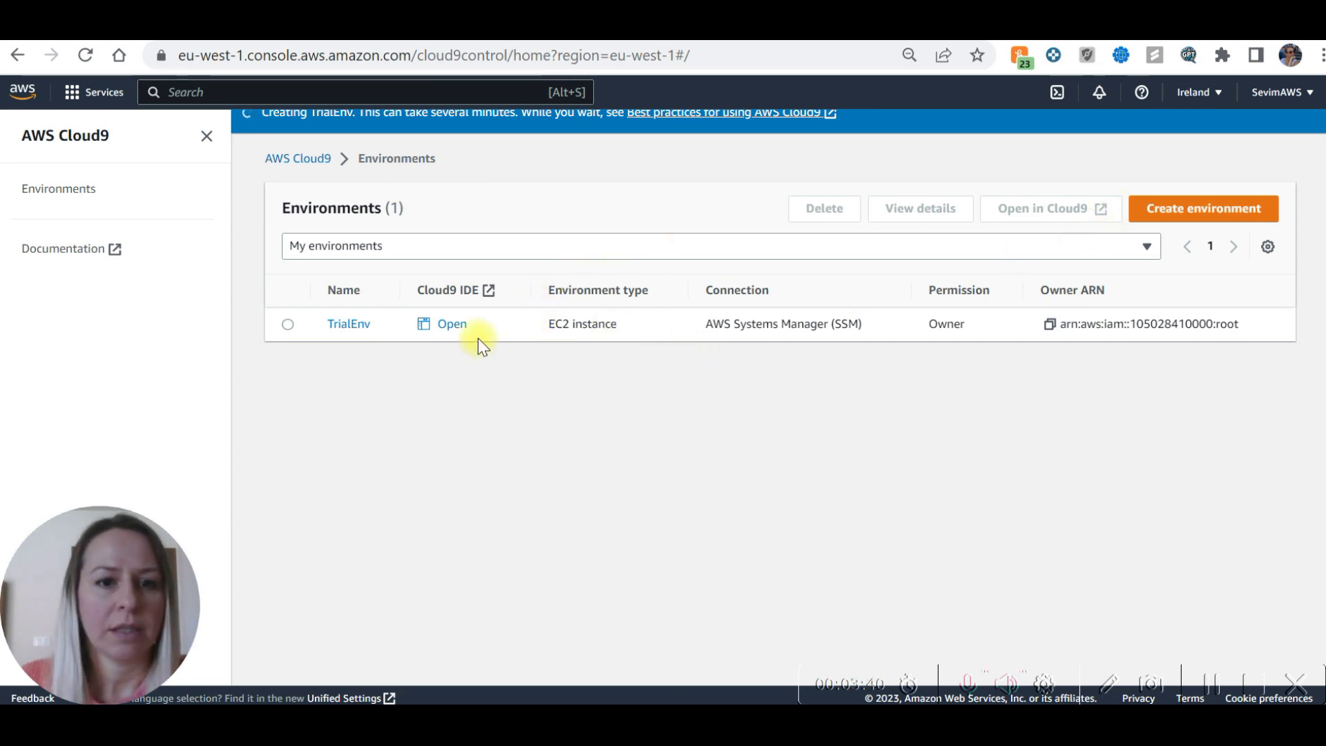
pyautogui.scroll(1, 428, 276)
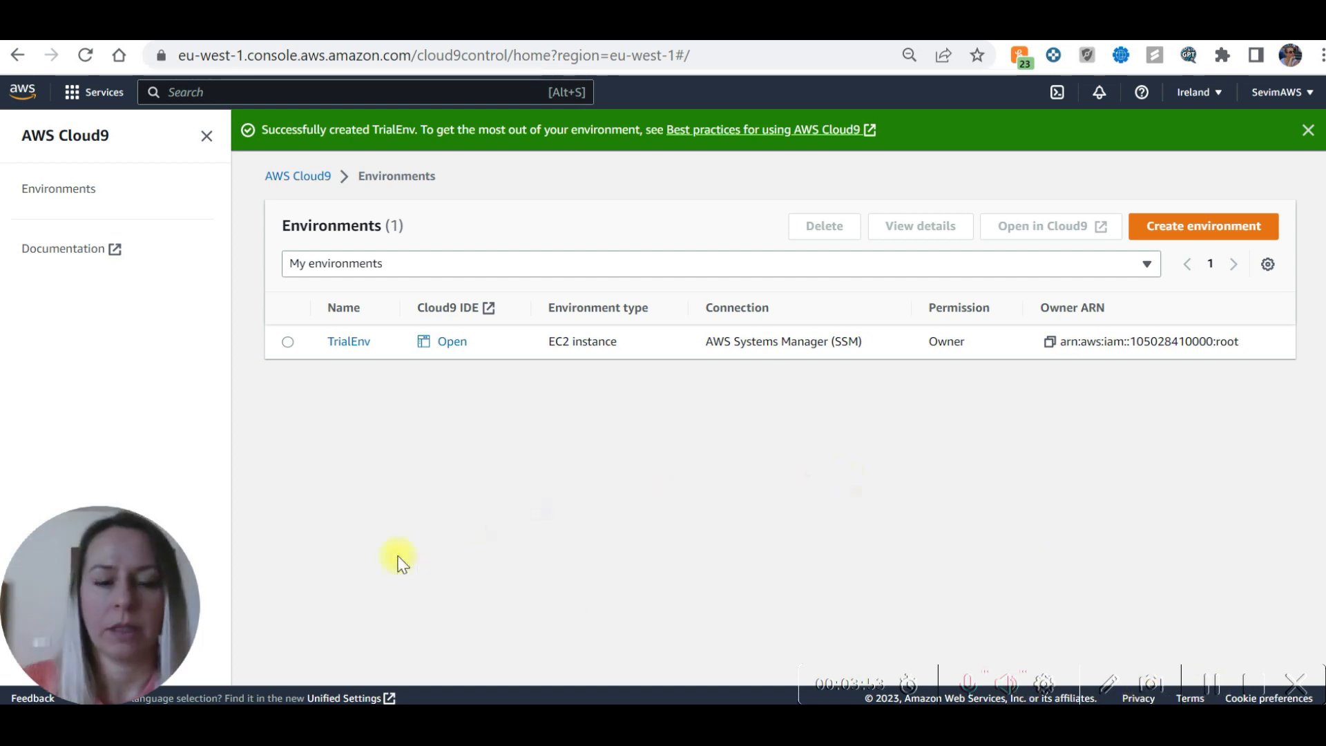
pyautogui.click(454, 343)
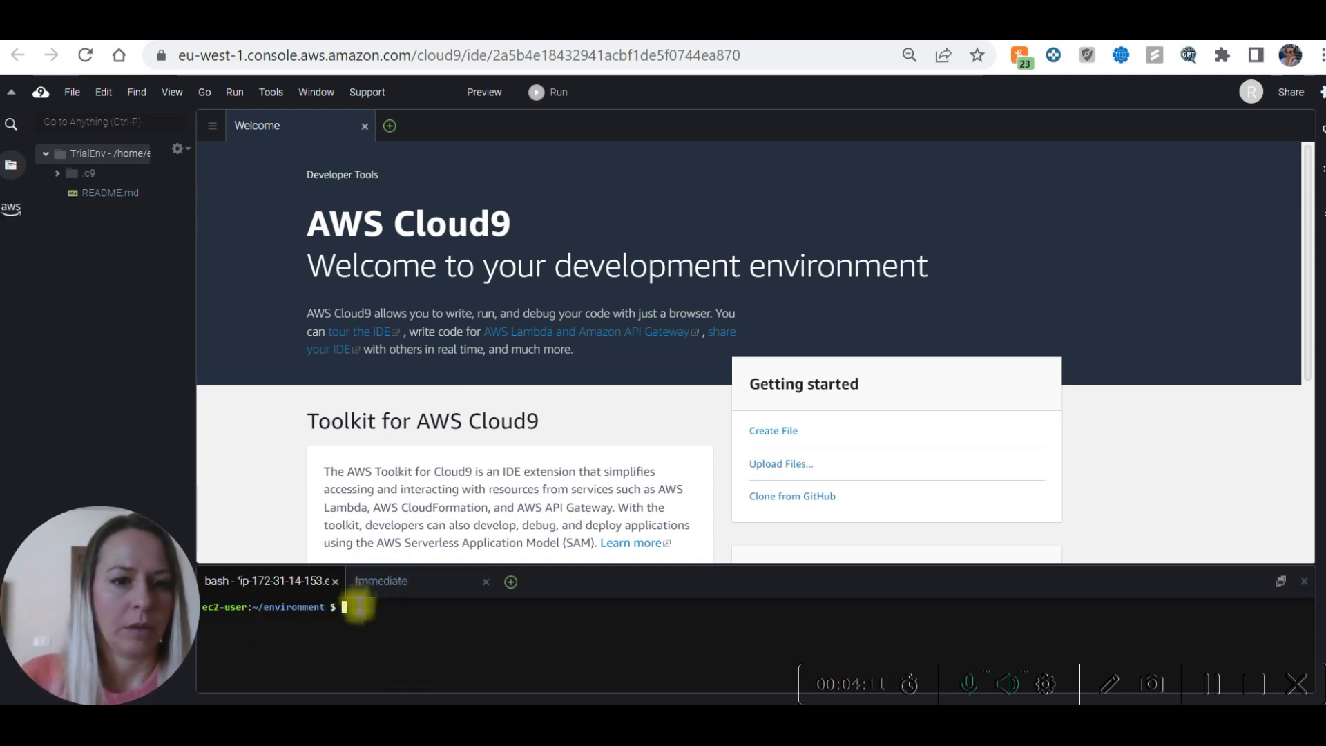
# Step: Explore the IDE's bash terminal and Immediate window, the options for opening something new, and the File and Edit commands
pyautogui.click(413, 582)
pyautogui.click(284, 582)
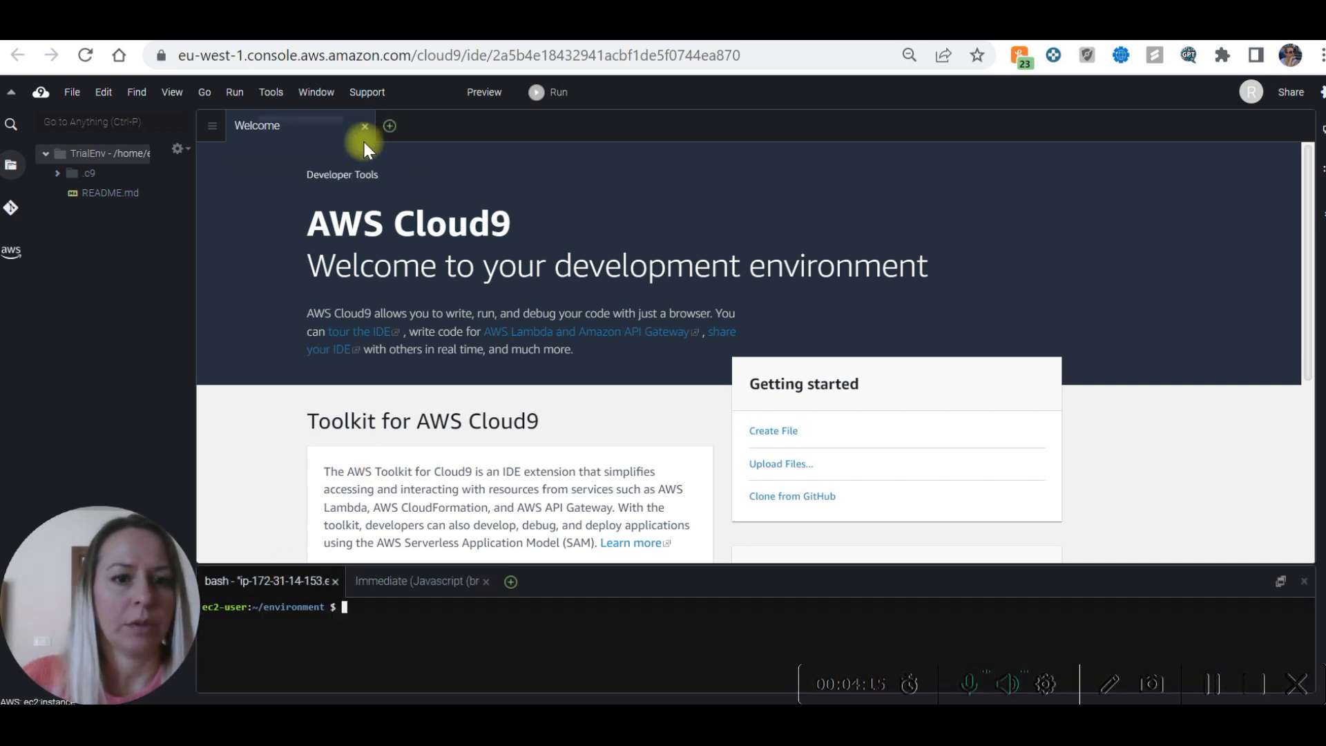
pyautogui.click(390, 127)
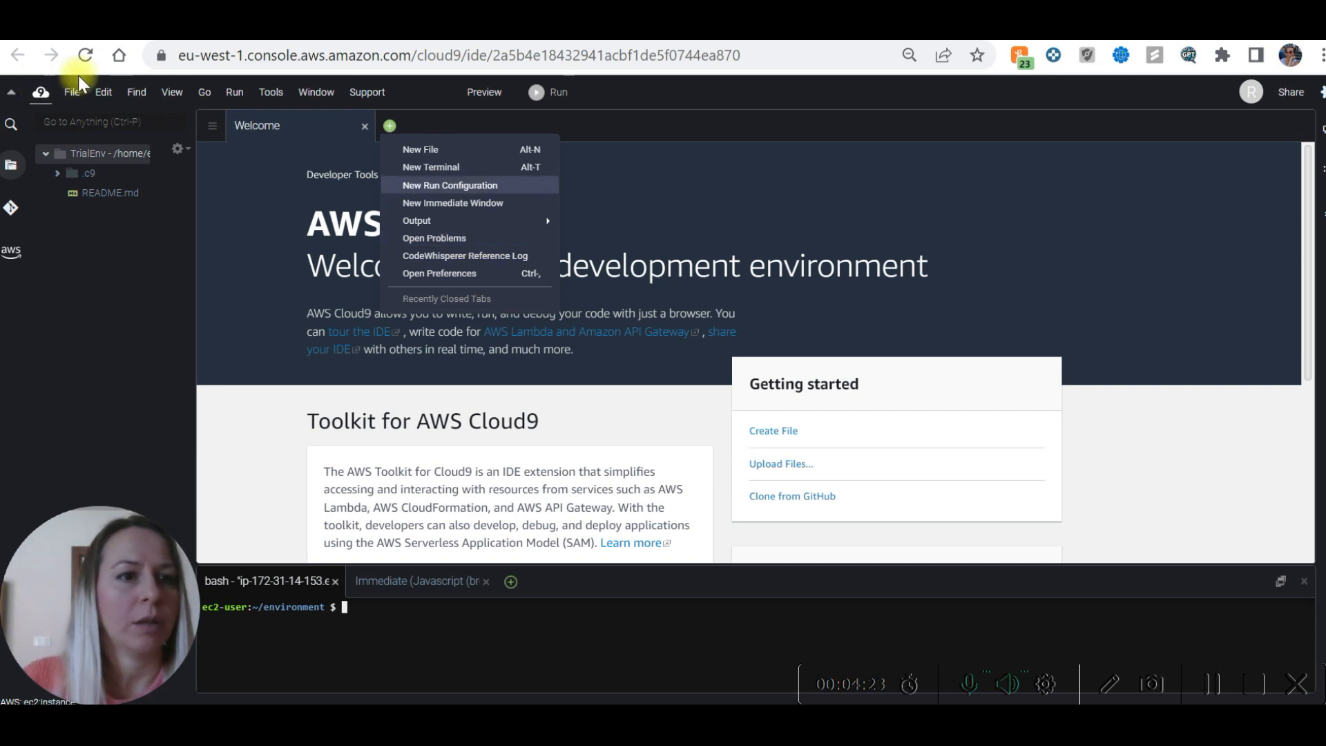
pyautogui.click(67, 92)
pyautogui.moveTo(105, 97)
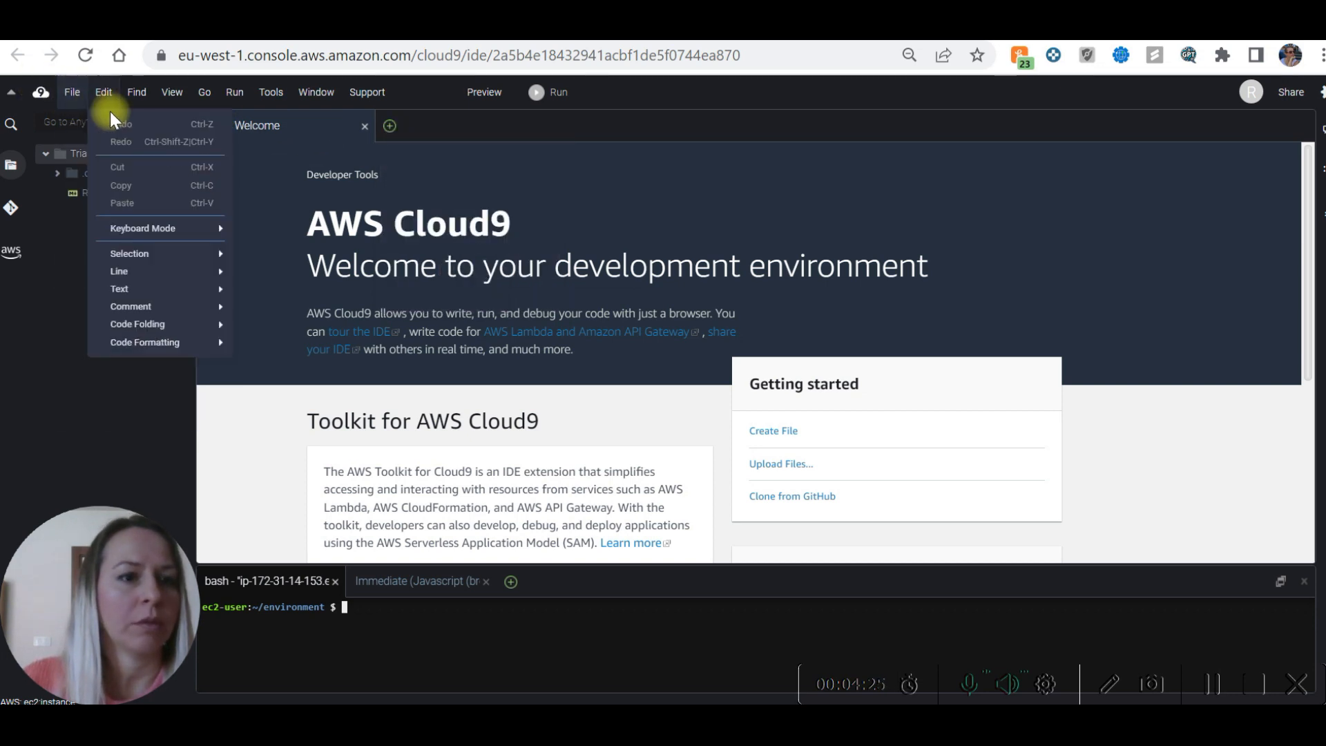
pyautogui.click(48, 226)
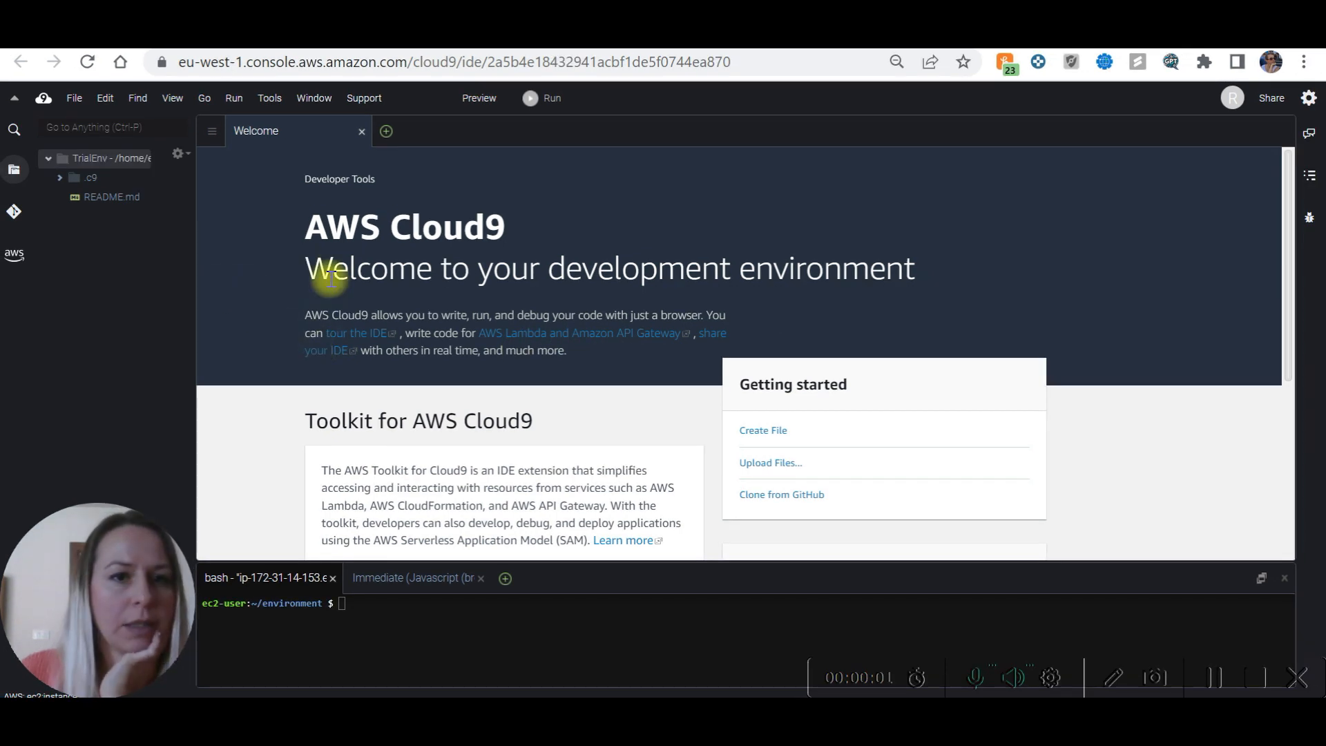
# Step: Return to the Cloud9 environments list and permanently delete the TrialEnv environment, entering Delete as written consent
pyautogui.click(337, 36)
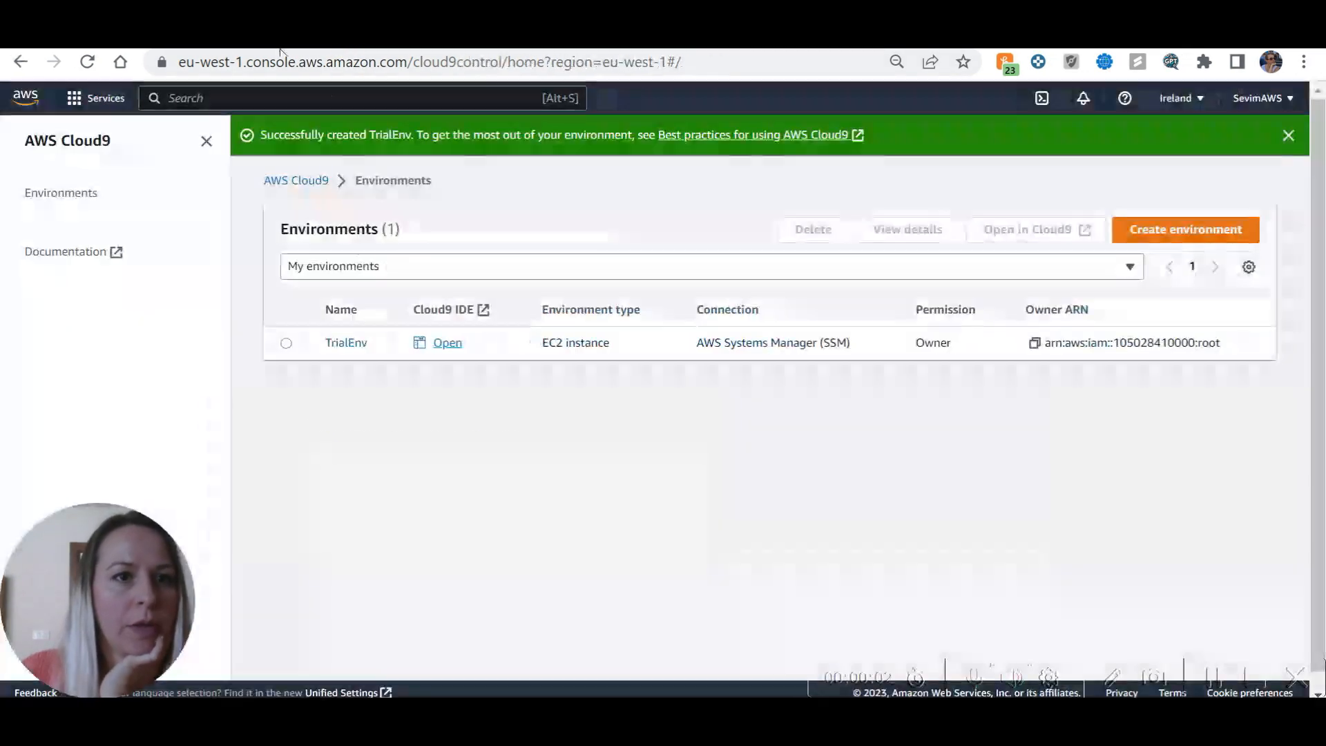
pyautogui.click(285, 344)
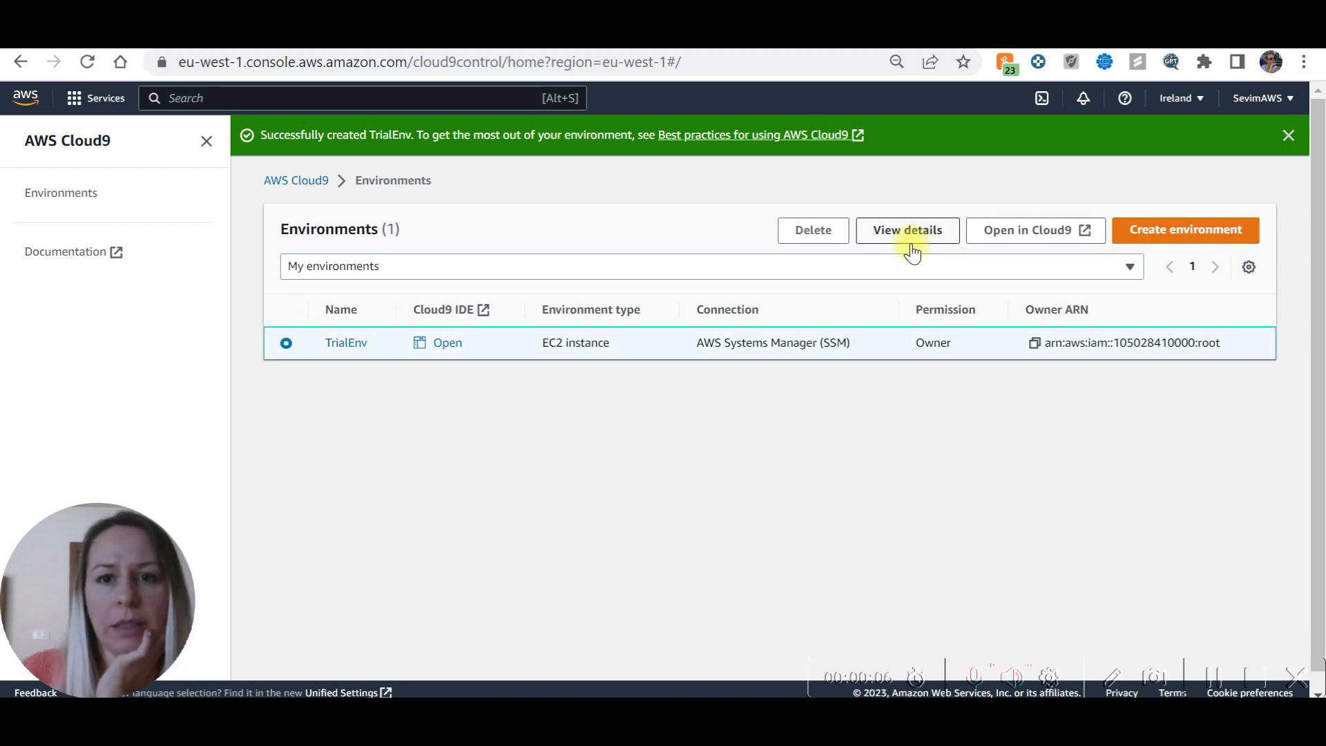
pyautogui.click(829, 230)
pyautogui.click(587, 471)
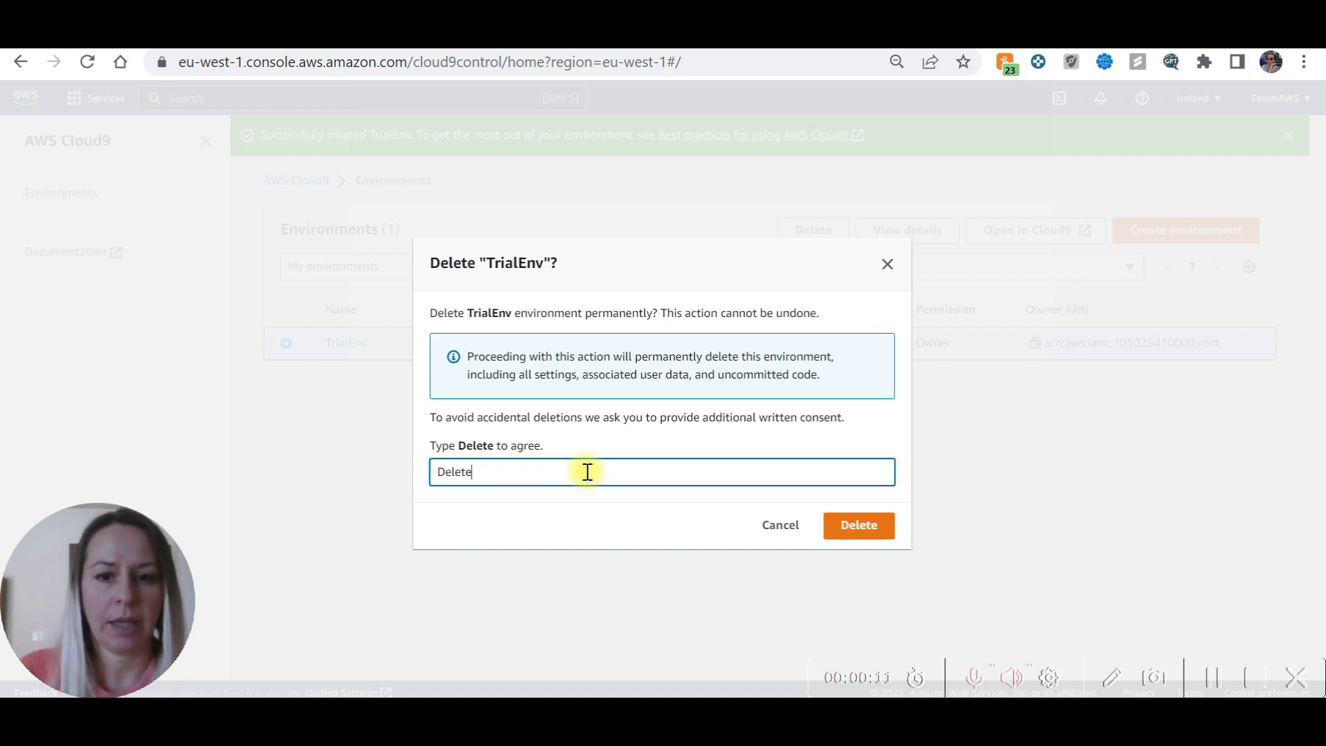
pyautogui.click(838, 542)
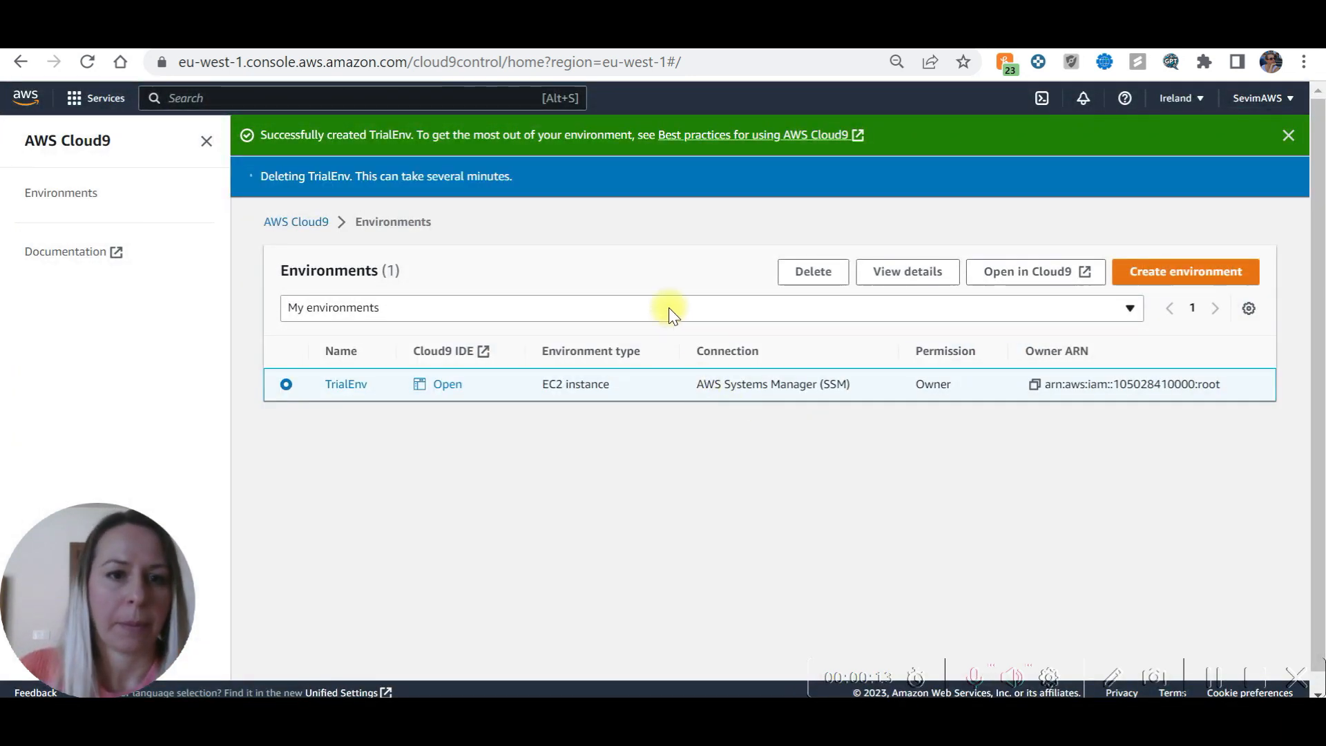